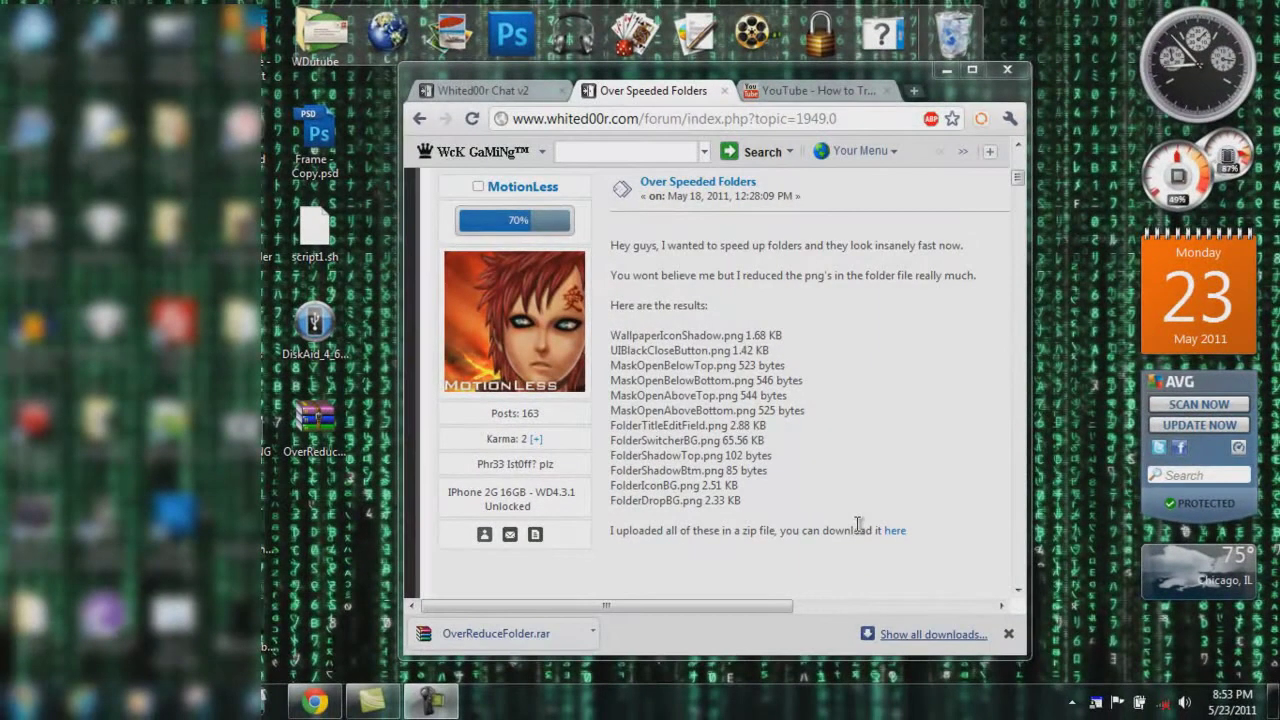
{"action": "scroll", "coordinate": [858, 524], "scroll_direction": "up", "scroll_amount": 1}
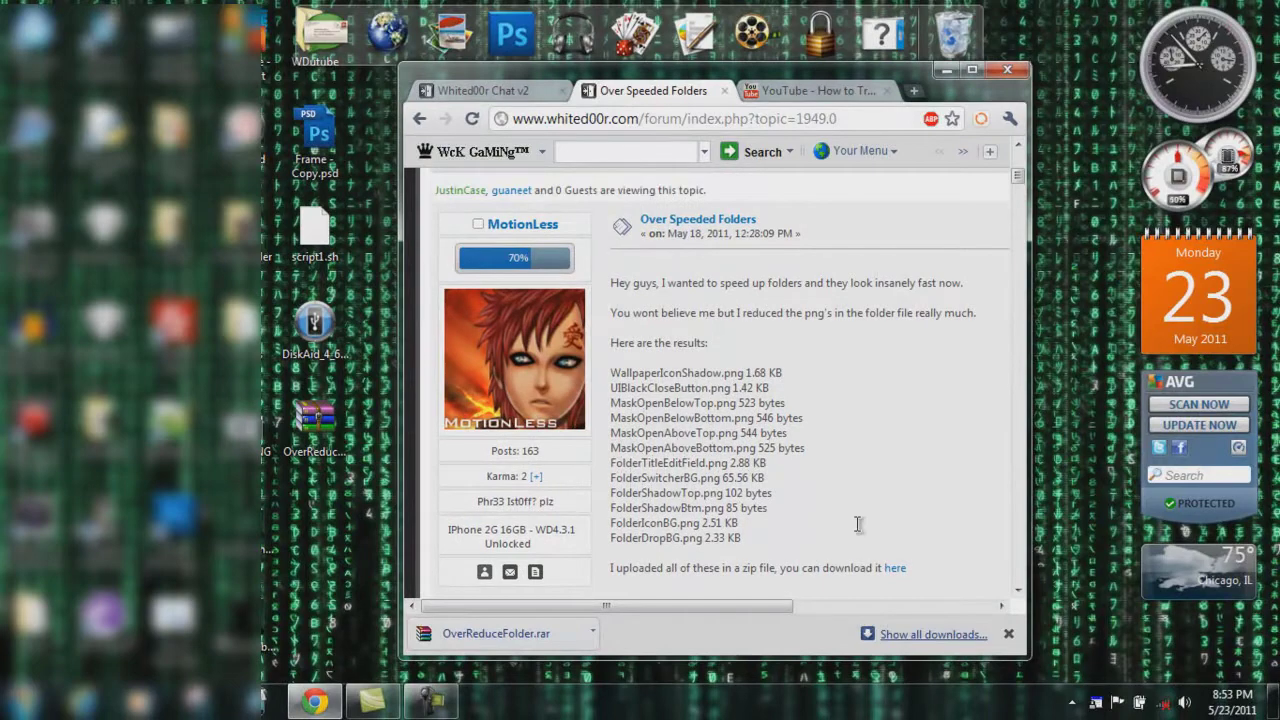
{"action": "scroll", "coordinate": [858, 524], "scroll_direction": "up", "scroll_amount": 3}
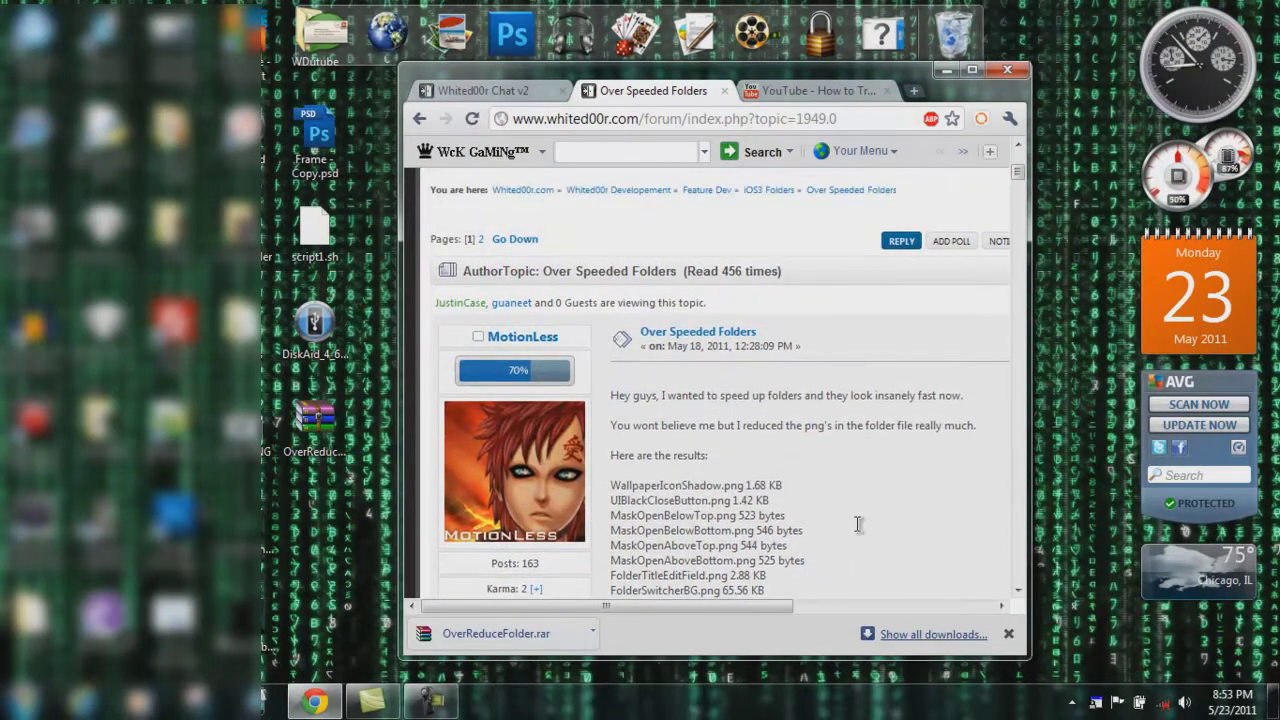
{"action": "scroll", "coordinate": [858, 524], "scroll_direction": "down", "scroll_amount": 5}
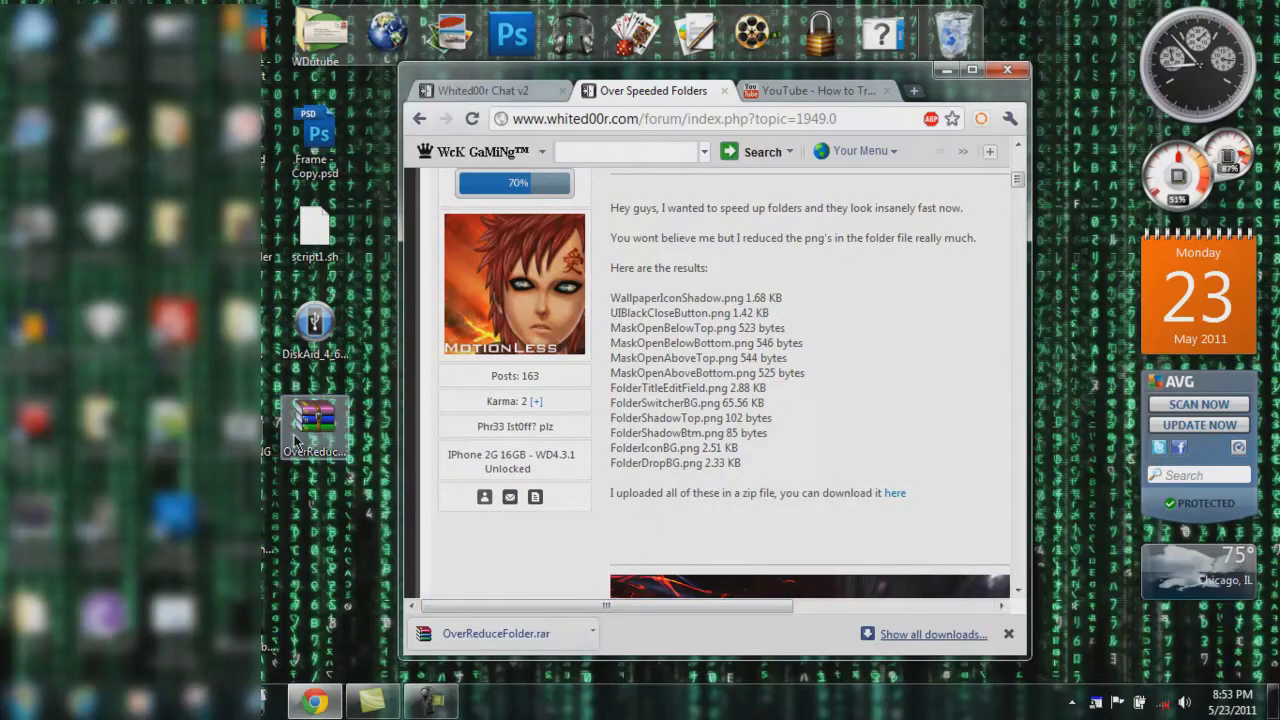
Show the desktop and extract the OverReduceFolder.rar archive there into its own OverReduceFolder folder.
{"action": "key", "text": "super+d"}
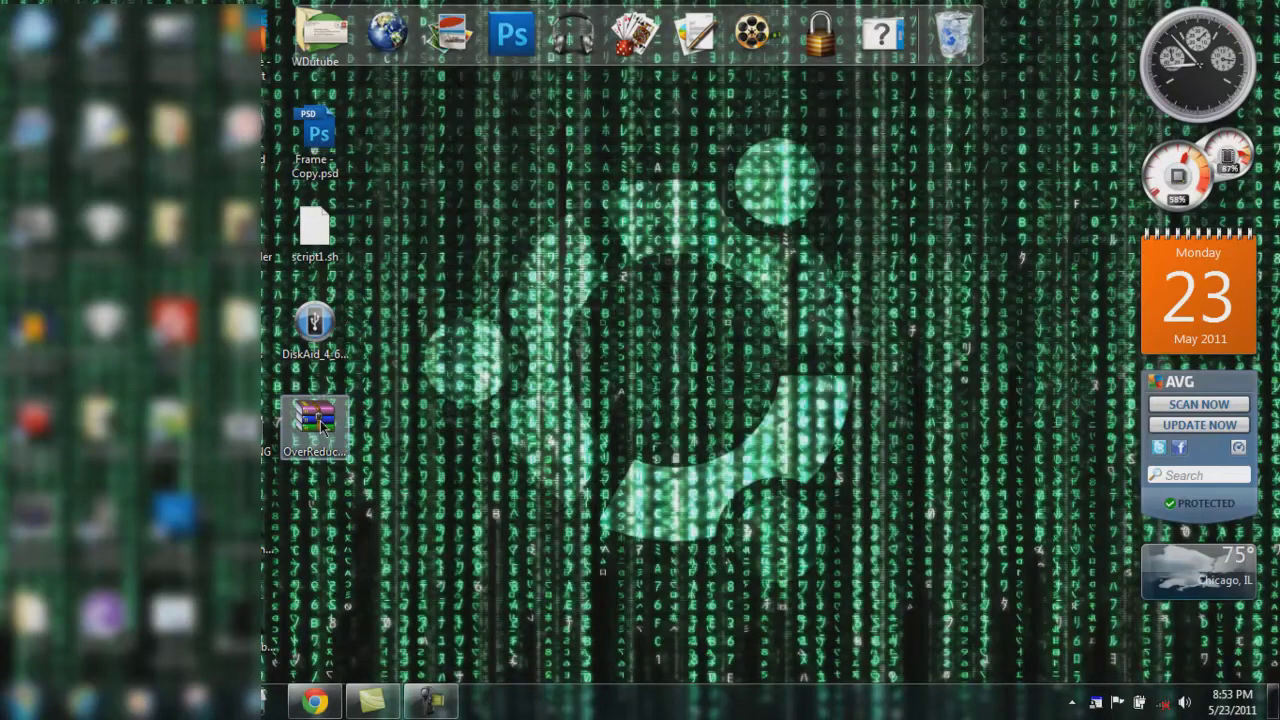
{"action": "left_click", "coordinate": [300, 435]}
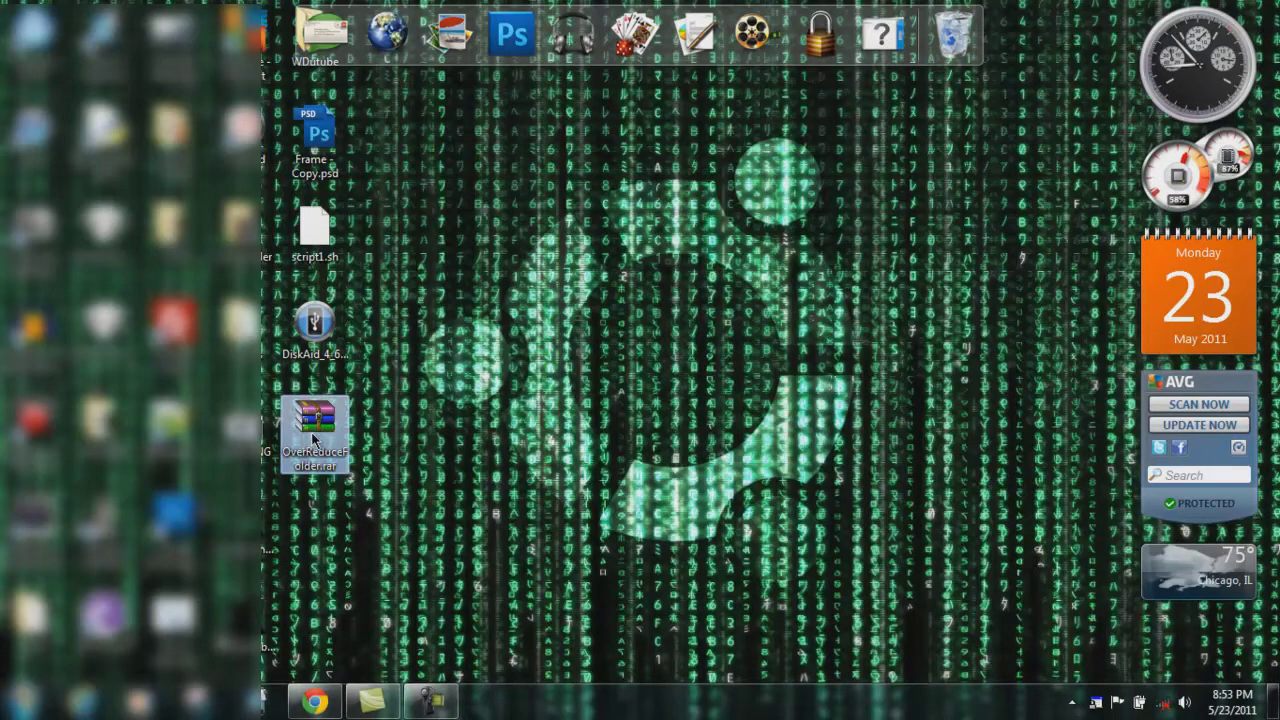
{"action": "double_click", "coordinate": [304, 435]}
{"action": "right_click", "coordinate": [311, 432]}
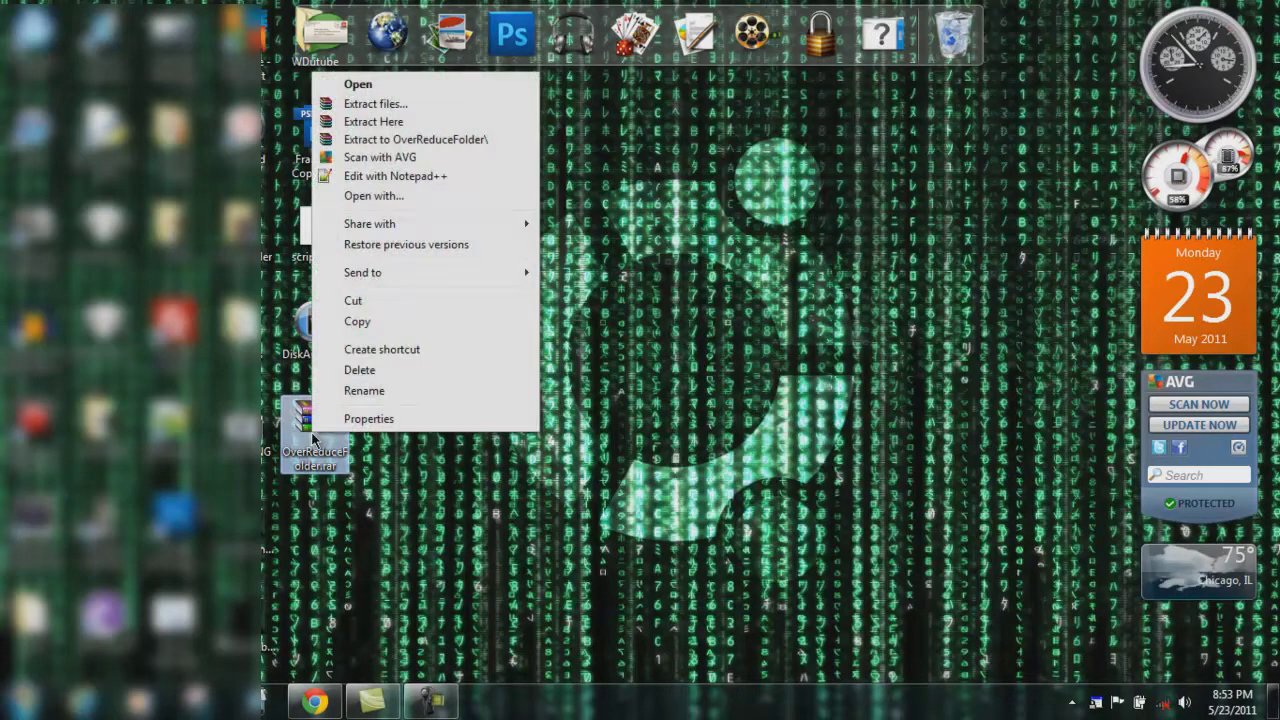
{"action": "left_click", "coordinate": [404, 141]}
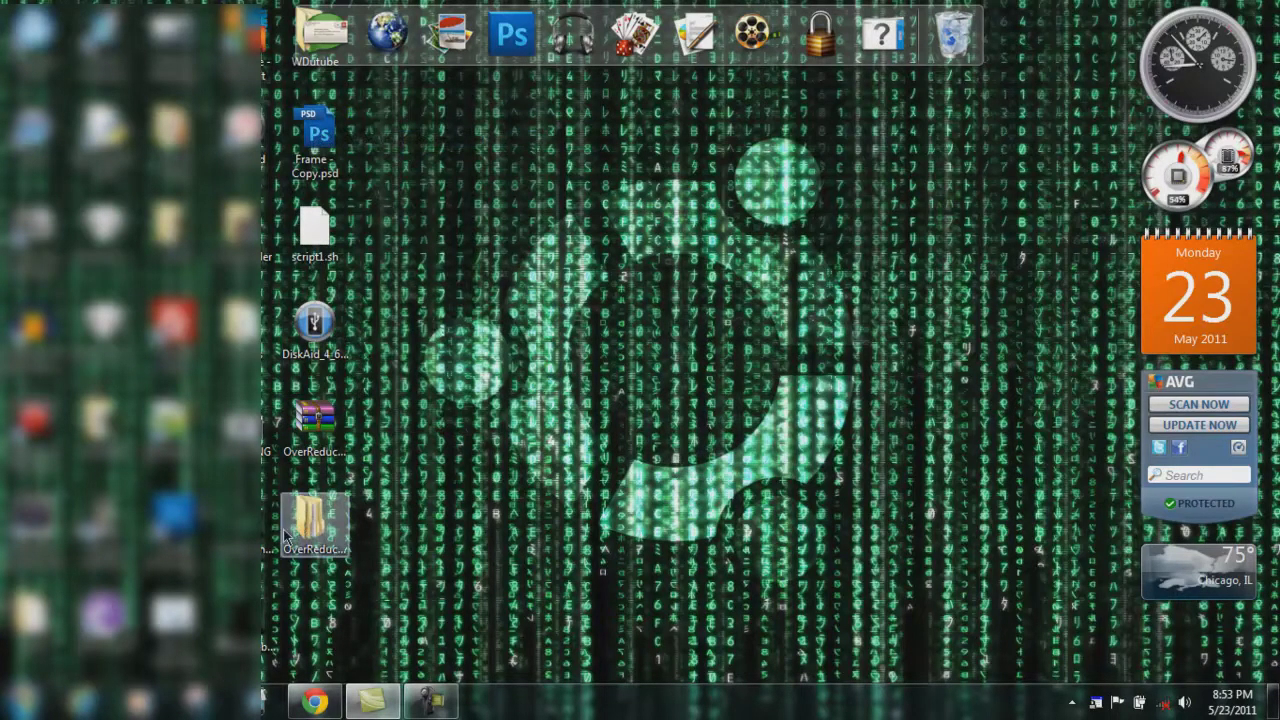
Delete the OverReduceFolder.rar archive from the desktop, keeping the extracted folder.
{"action": "left_click", "coordinate": [308, 438]}
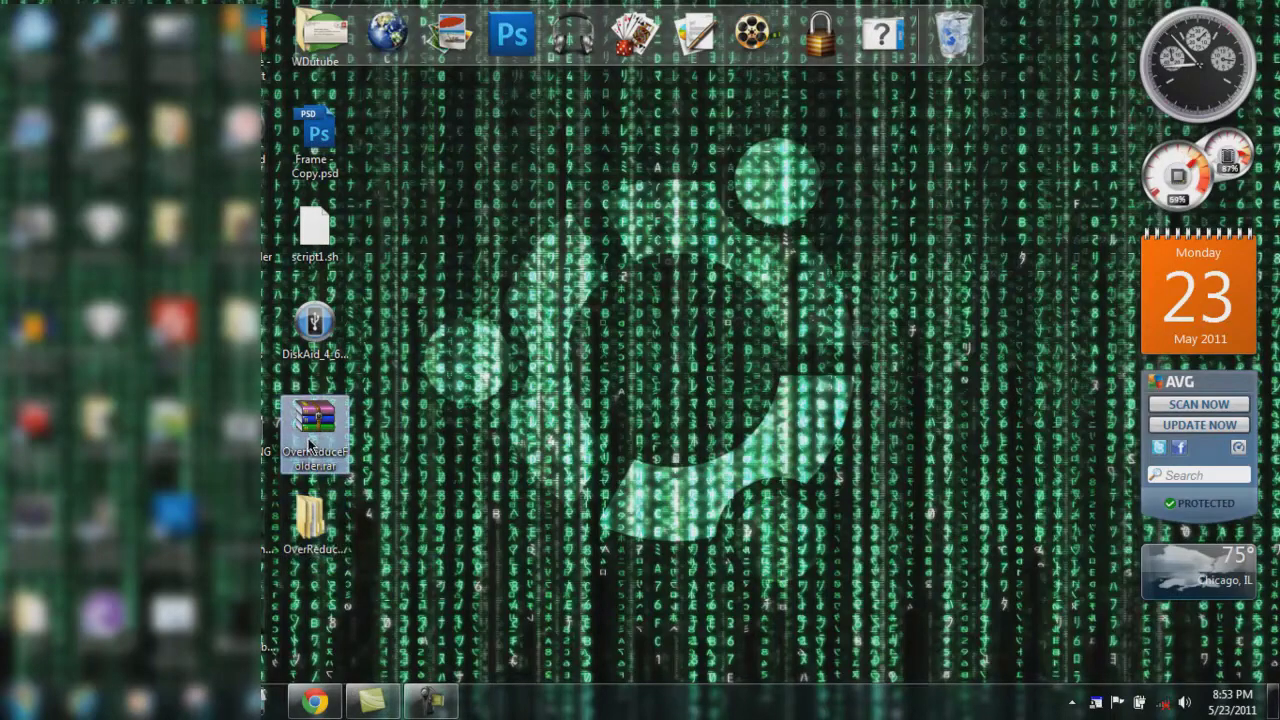
{"action": "key", "text": "Delete"}
{"action": "key", "text": "Return"}
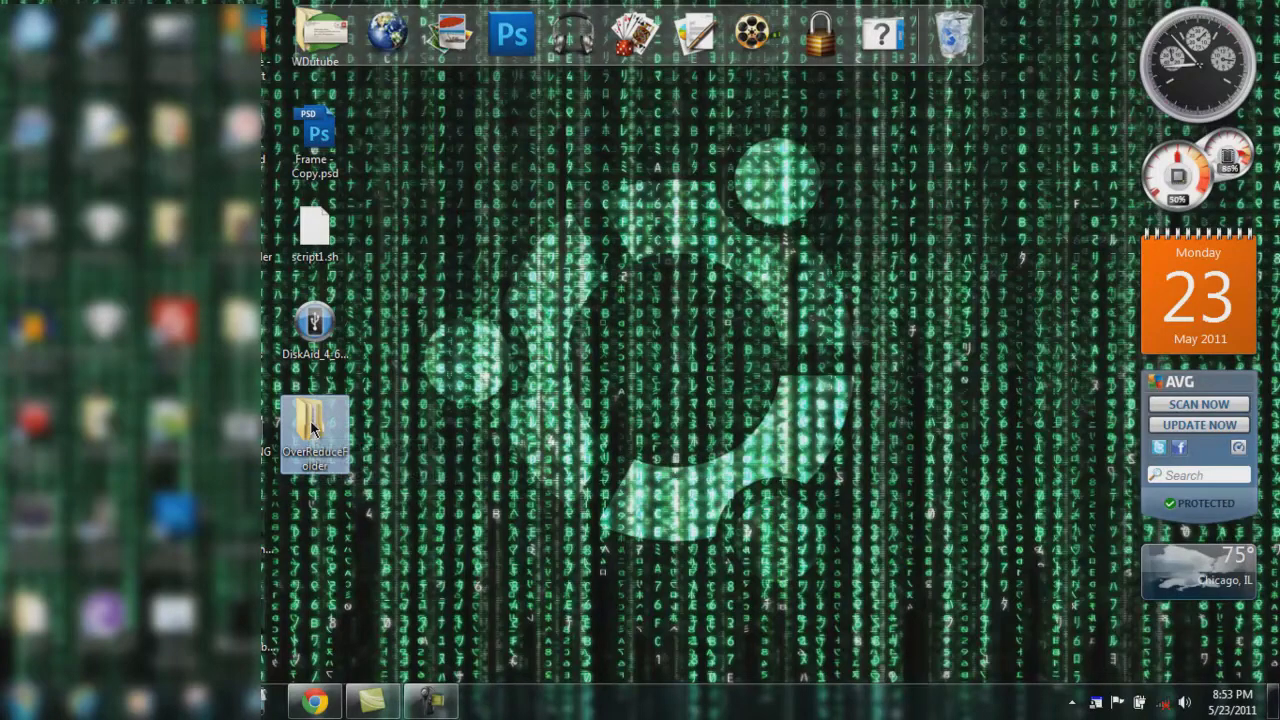
Open the extracted OverReduceFolder, look at the images inside its "over reduced folder" subfolder, and return to the parent folder.
{"action": "double_click", "coordinate": [313, 428]}
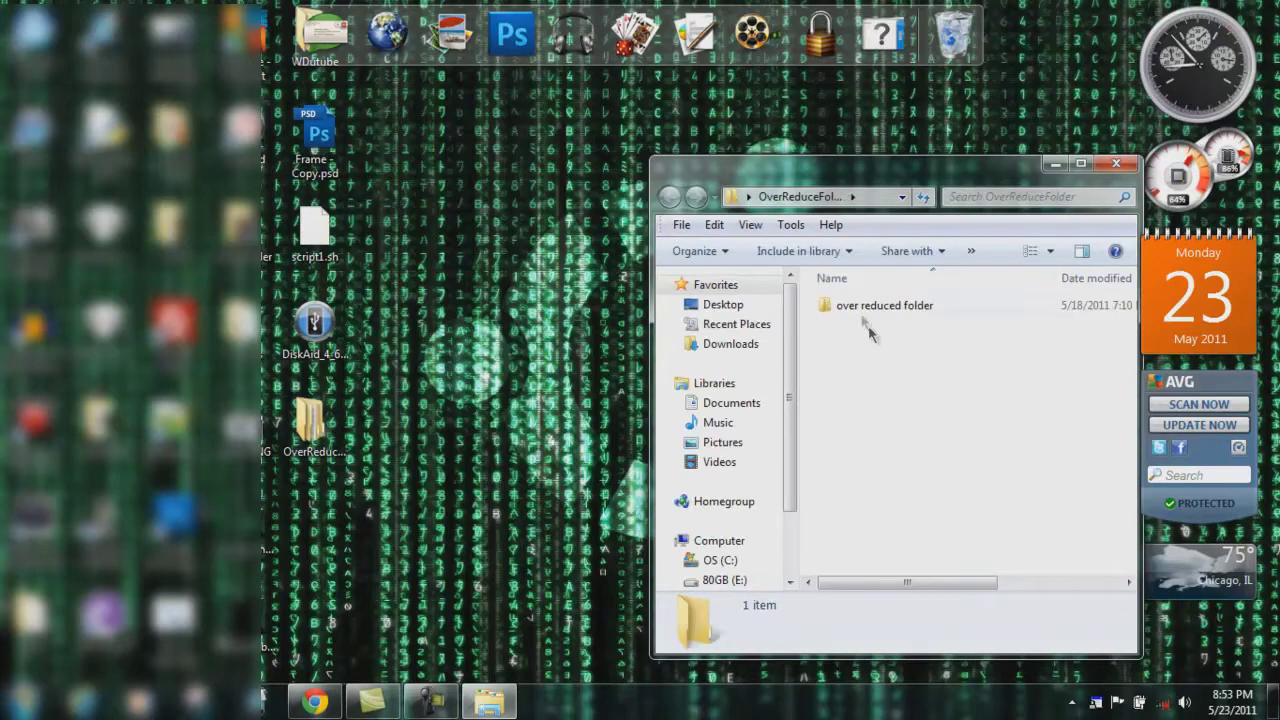
{"action": "left_click", "coordinate": [858, 309]}
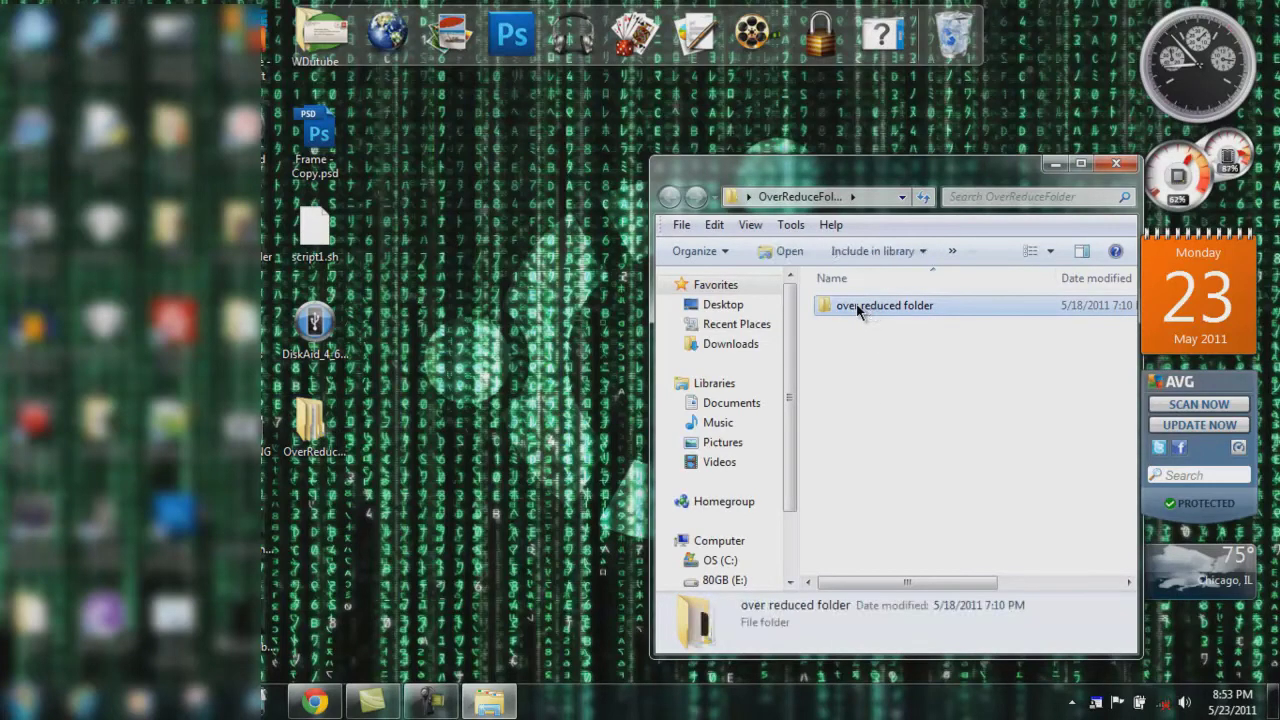
{"action": "double_click", "coordinate": [858, 309]}
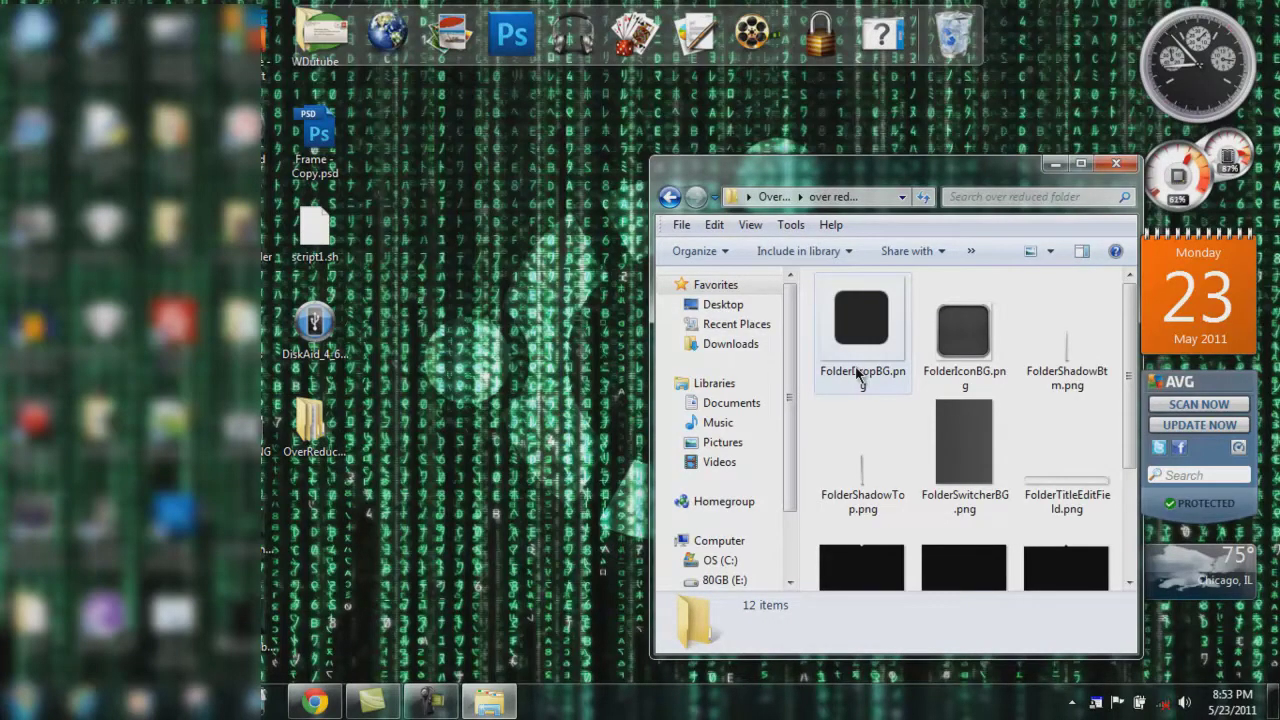
{"action": "key", "text": "BackSpace"}
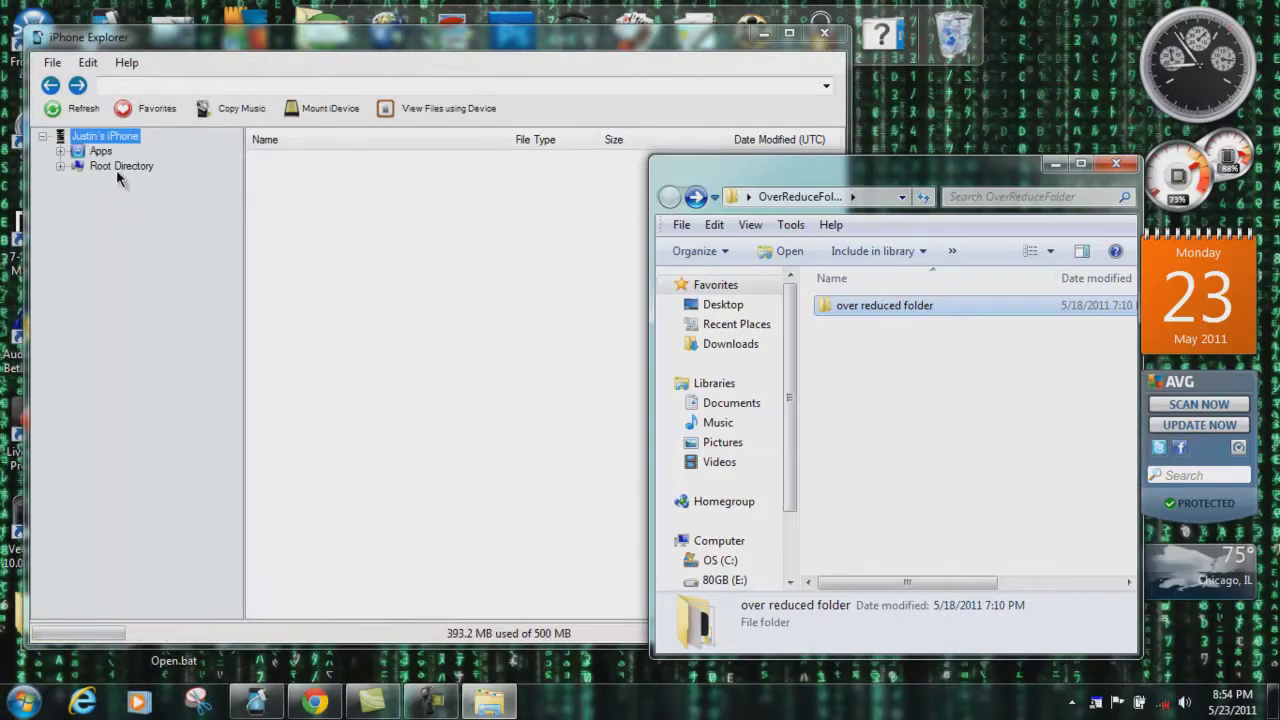
Restart iPhone Explorer and open the System/Library folder under the iPhone's Root Directory.
{"action": "left_click", "coordinate": [116, 168]}
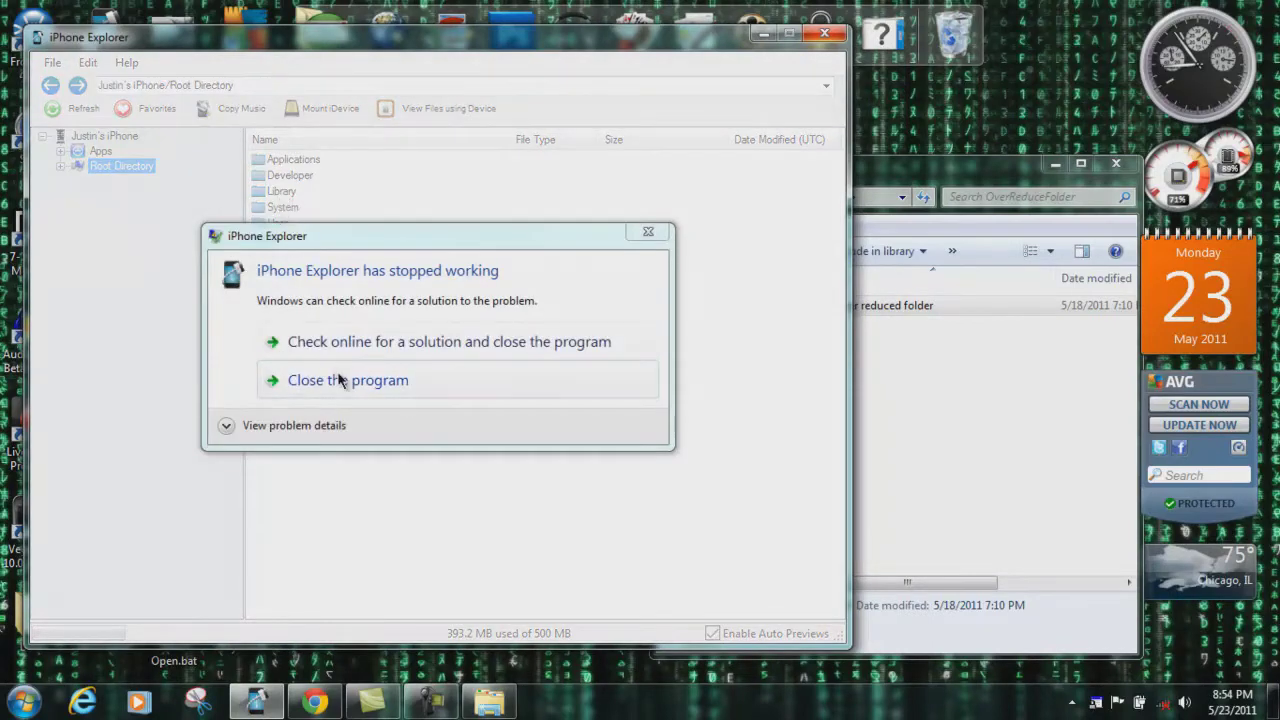
{"action": "left_click", "coordinate": [346, 379]}
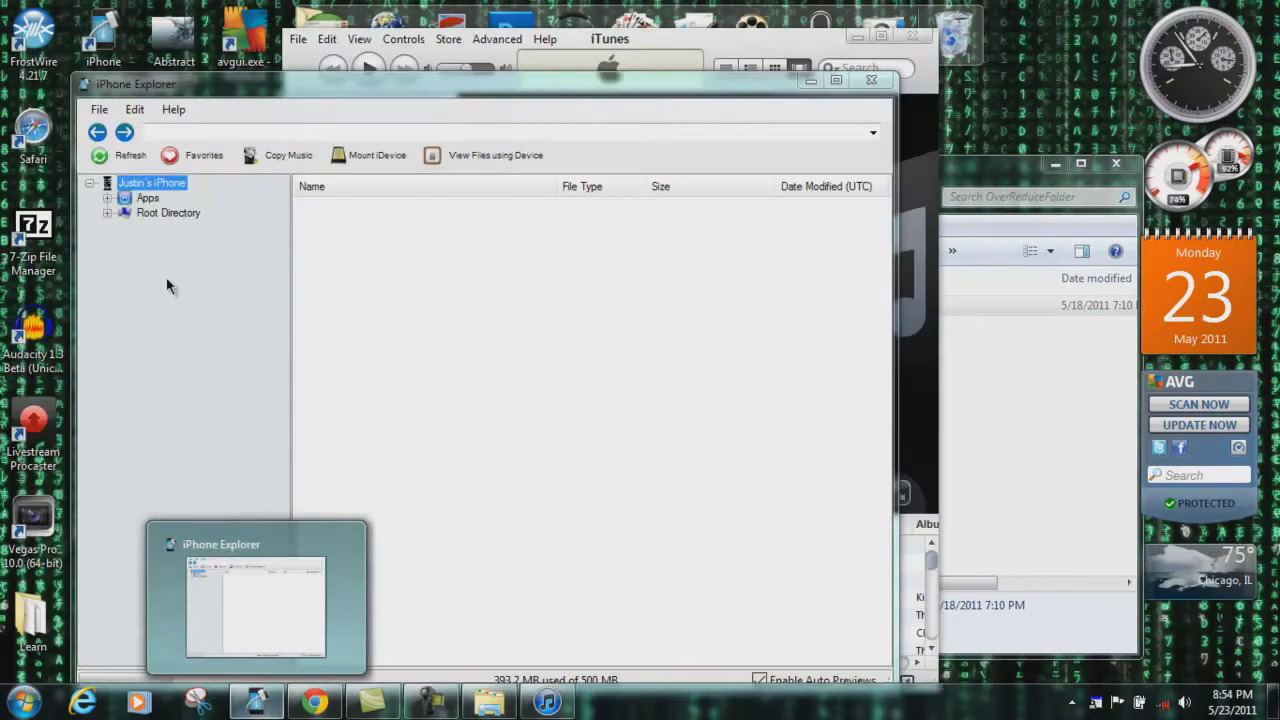
{"action": "left_click", "coordinate": [163, 213]}
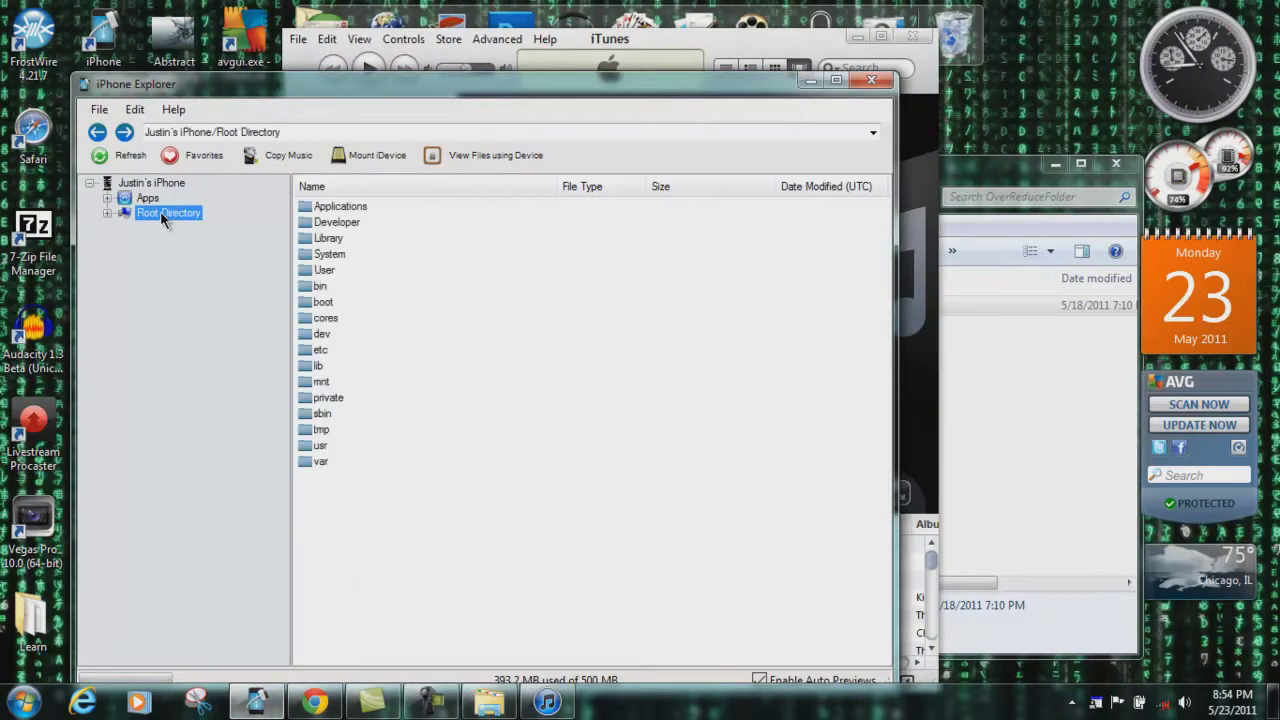
{"action": "double_click", "coordinate": [336, 250]}
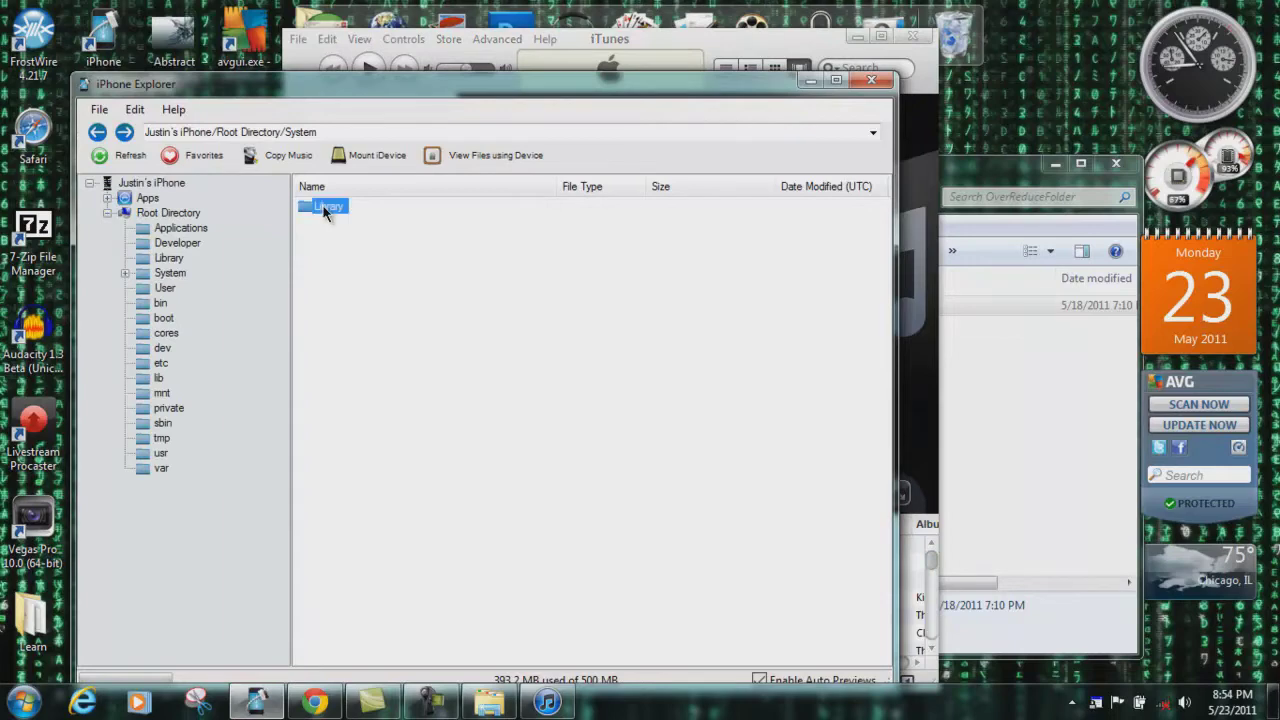
{"action": "double_click", "coordinate": [322, 204]}
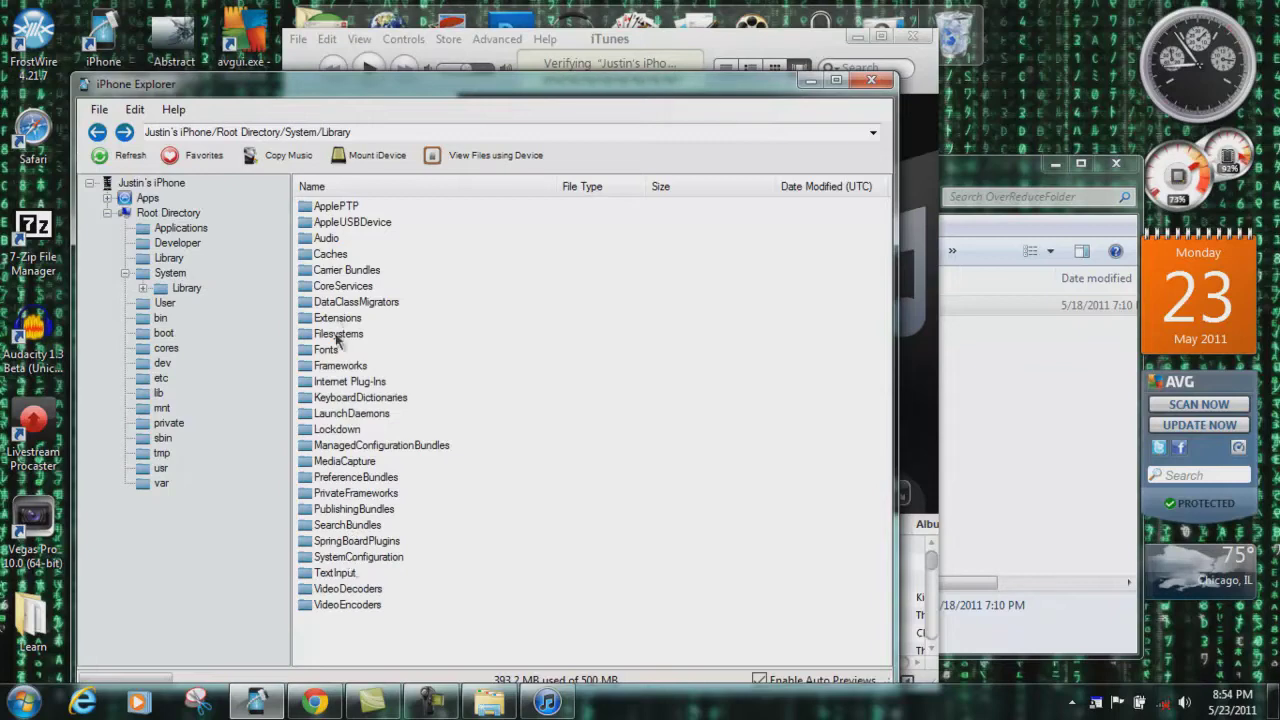
Continue from Library into CoreServices/SpringBoard.app/Folders on the iPhone.
{"action": "left_click", "coordinate": [340, 287]}
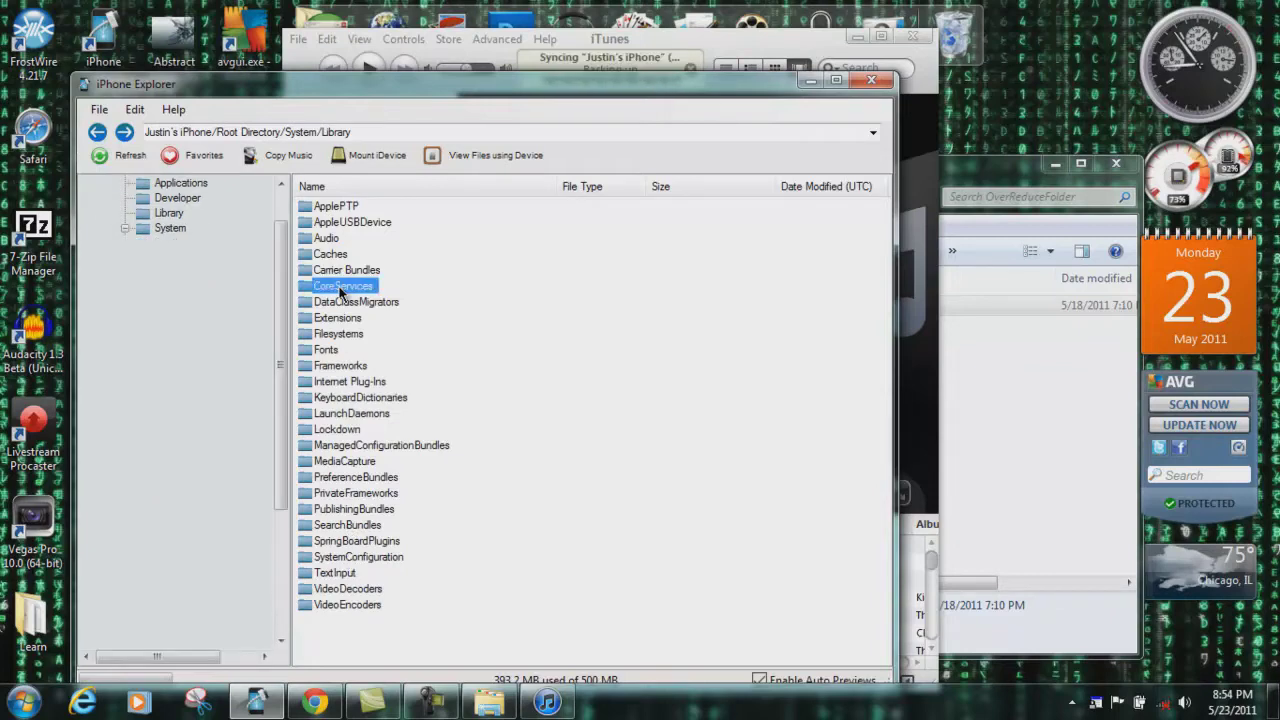
{"action": "double_click", "coordinate": [340, 288]}
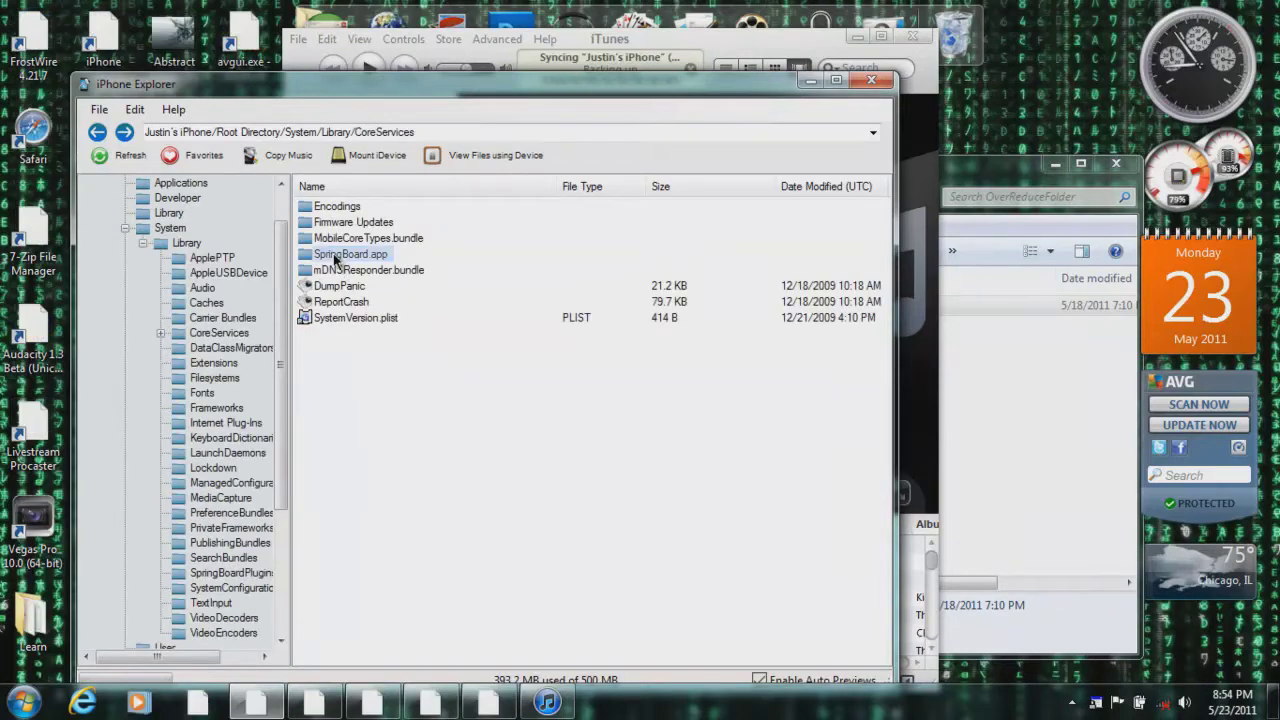
{"action": "left_click", "coordinate": [337, 258]}
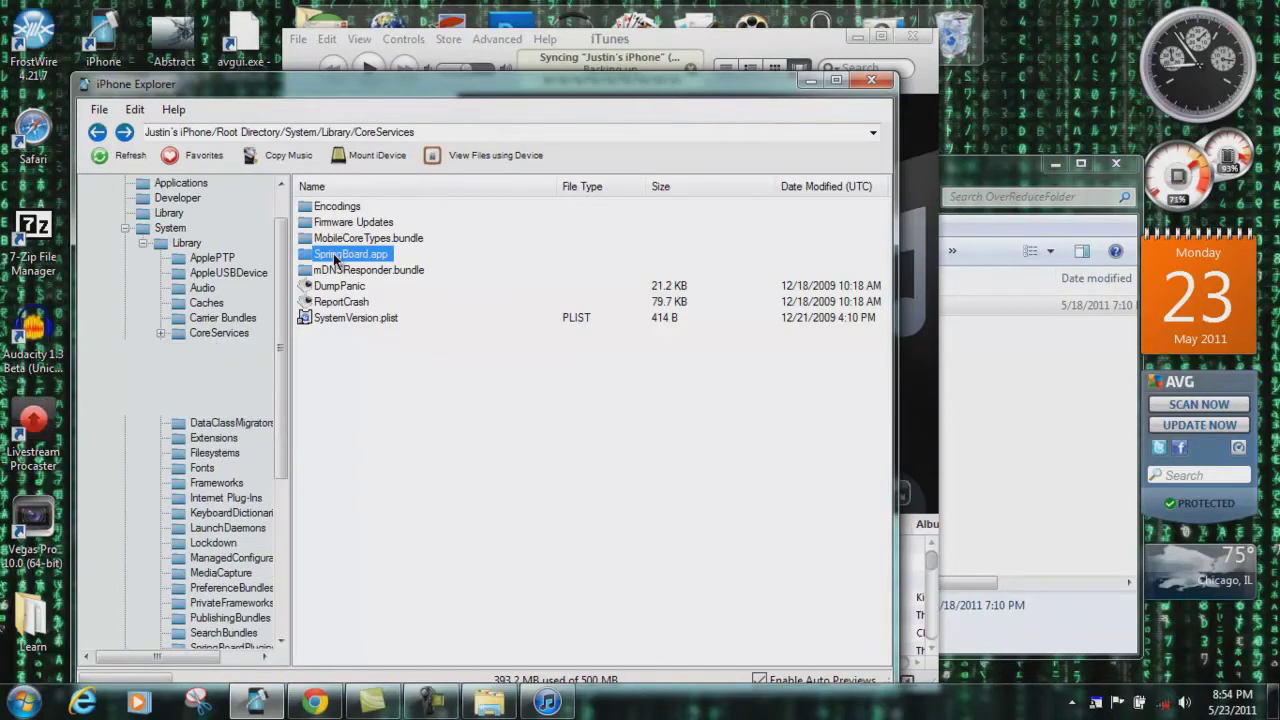
{"action": "double_click", "coordinate": [335, 256]}
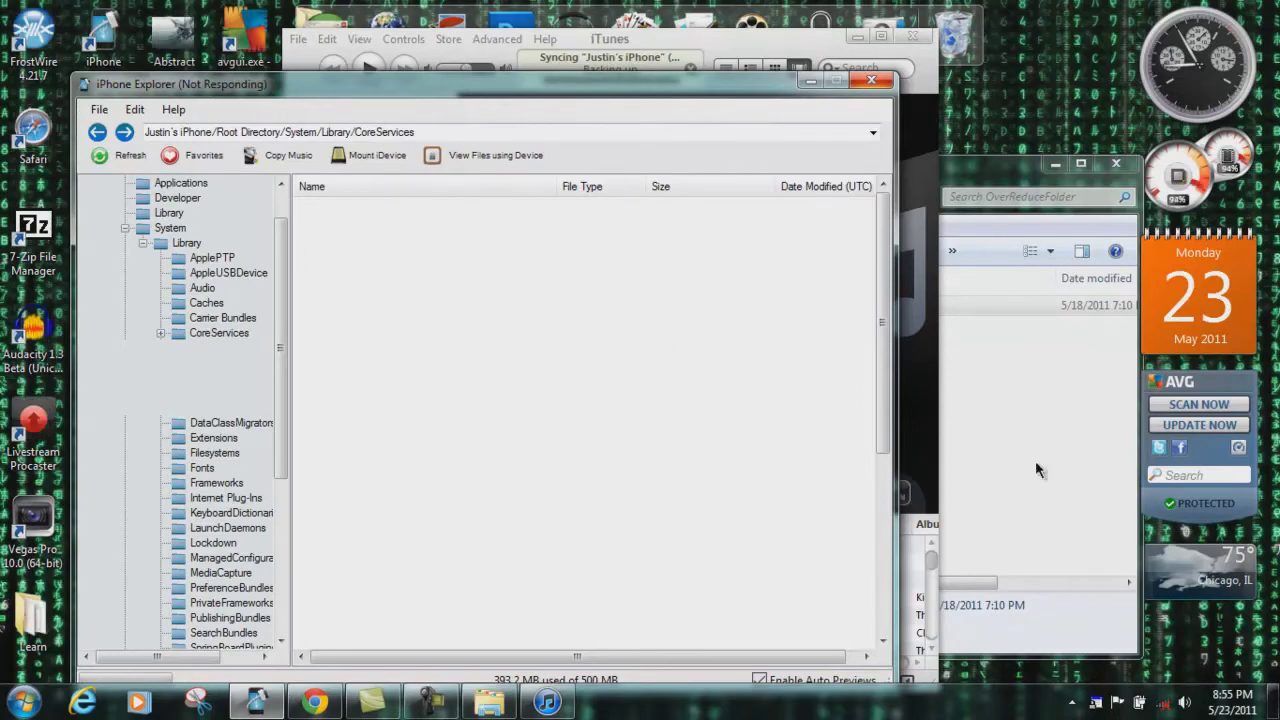
{"action": "left_click", "coordinate": [1052, 410]}
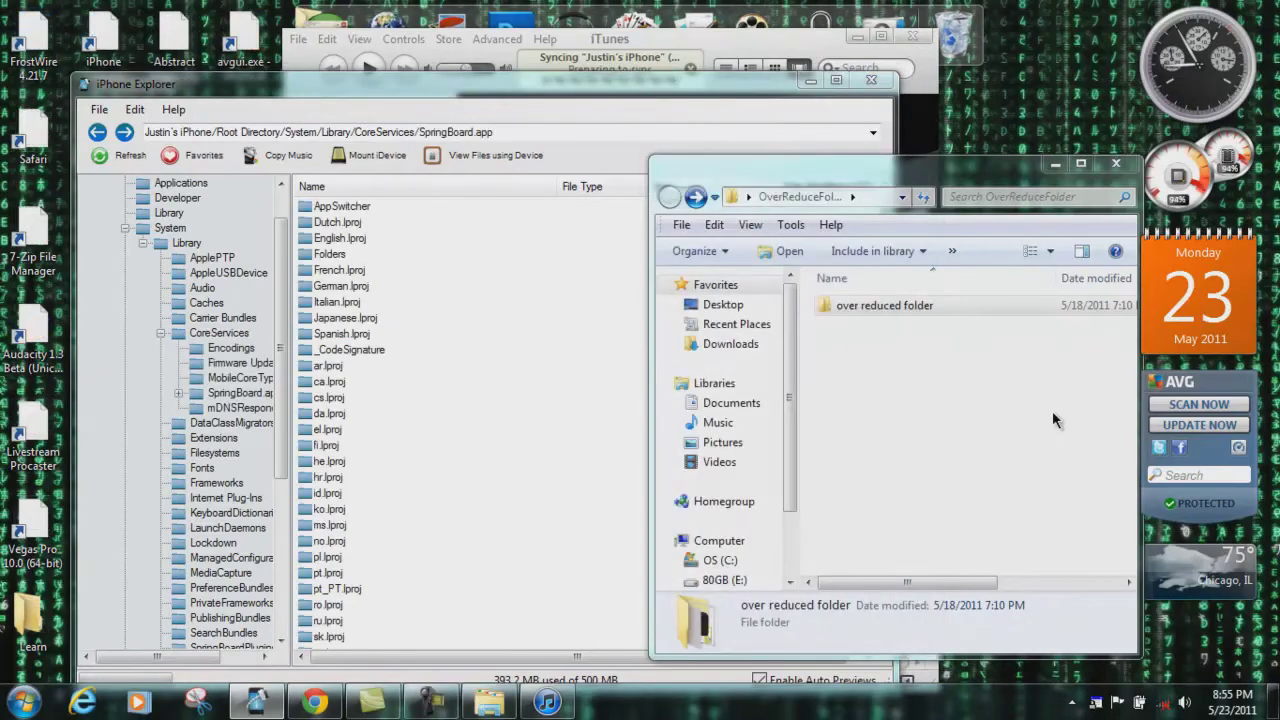
{"action": "double_click", "coordinate": [348, 255]}
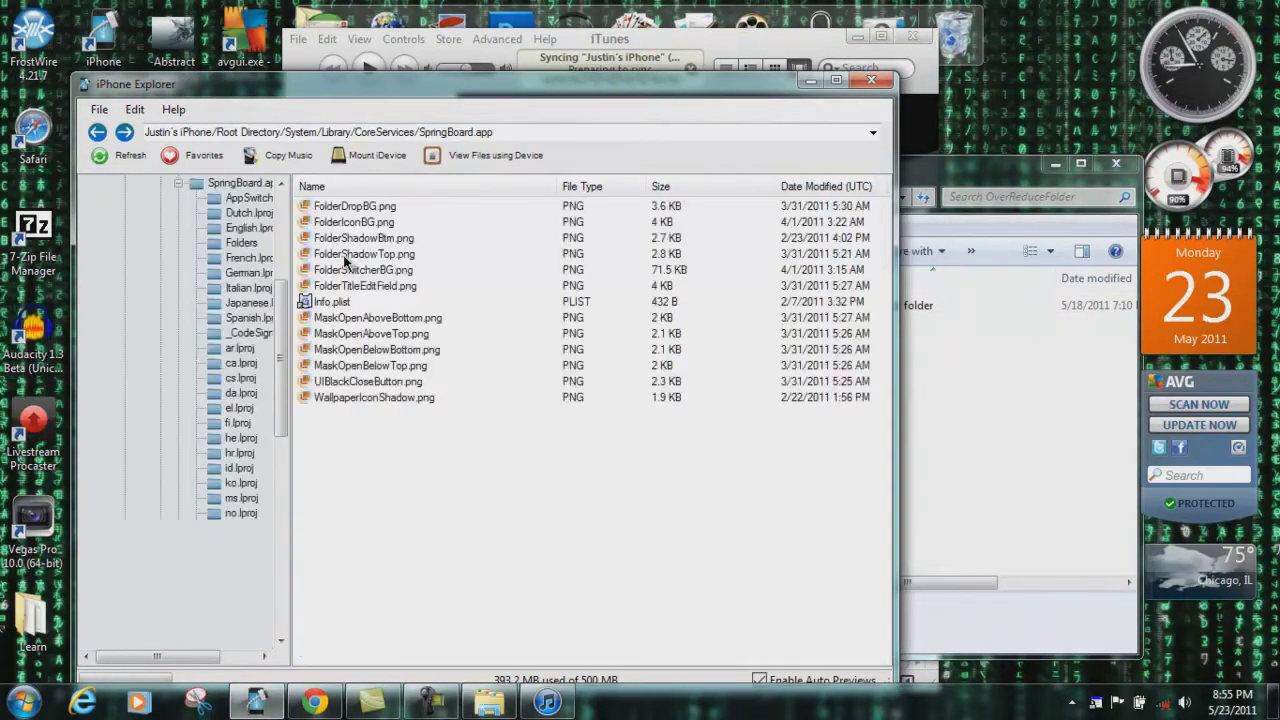
Copy all 12 PNG files from the computer's "over reduced folder" into the iPhone's SpringBoard.app/Folders directory.
{"action": "left_click", "coordinate": [1006, 404]}
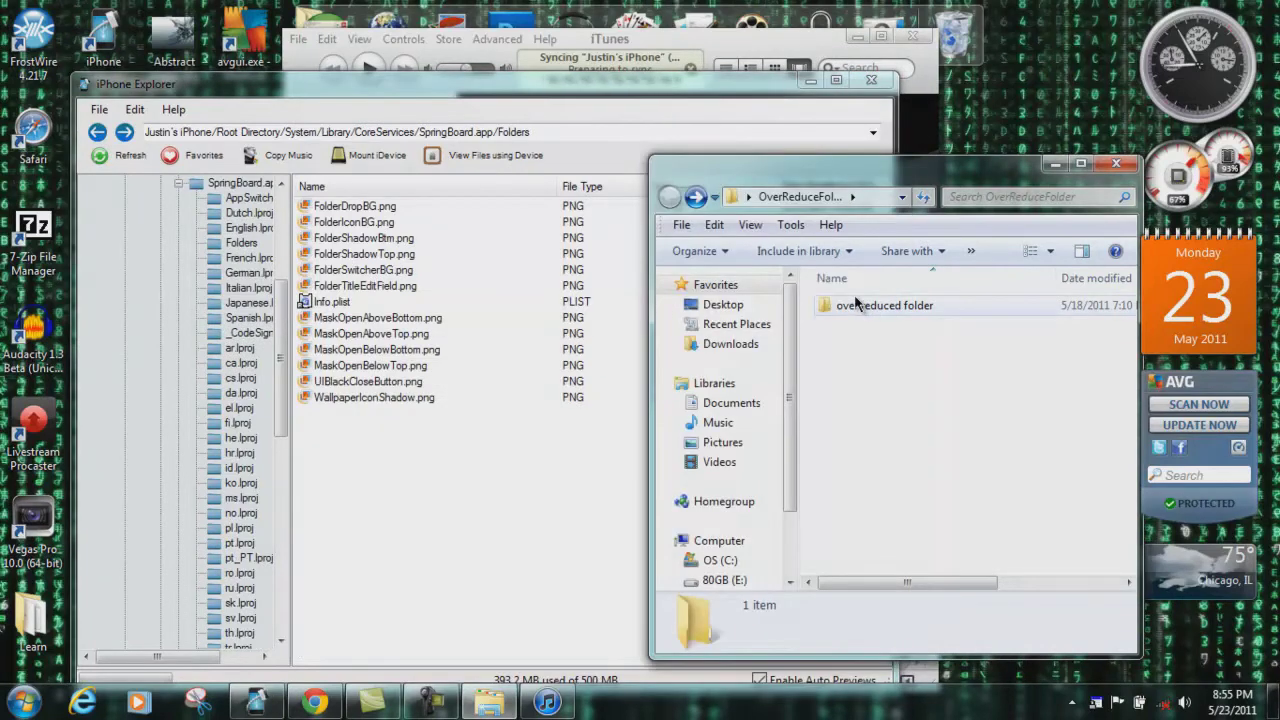
{"action": "left_click", "coordinate": [866, 311]}
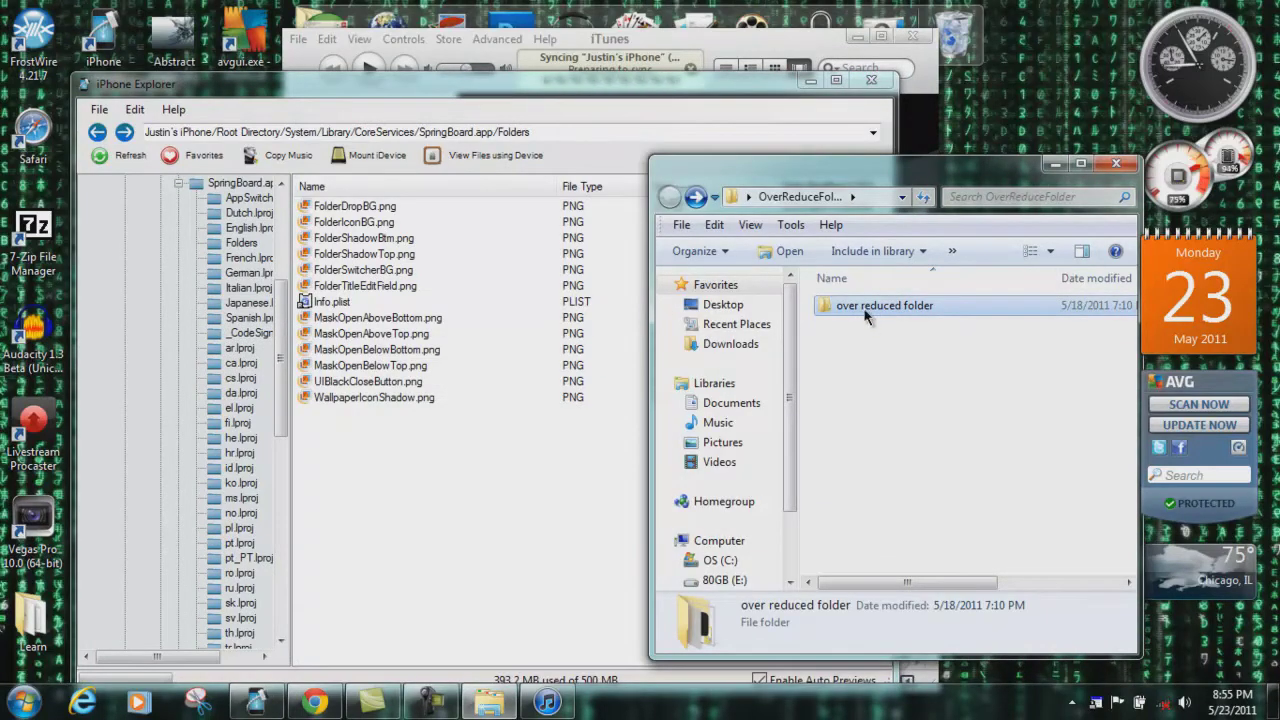
{"action": "double_click", "coordinate": [866, 311]}
{"action": "left_click", "coordinate": [865, 315]}
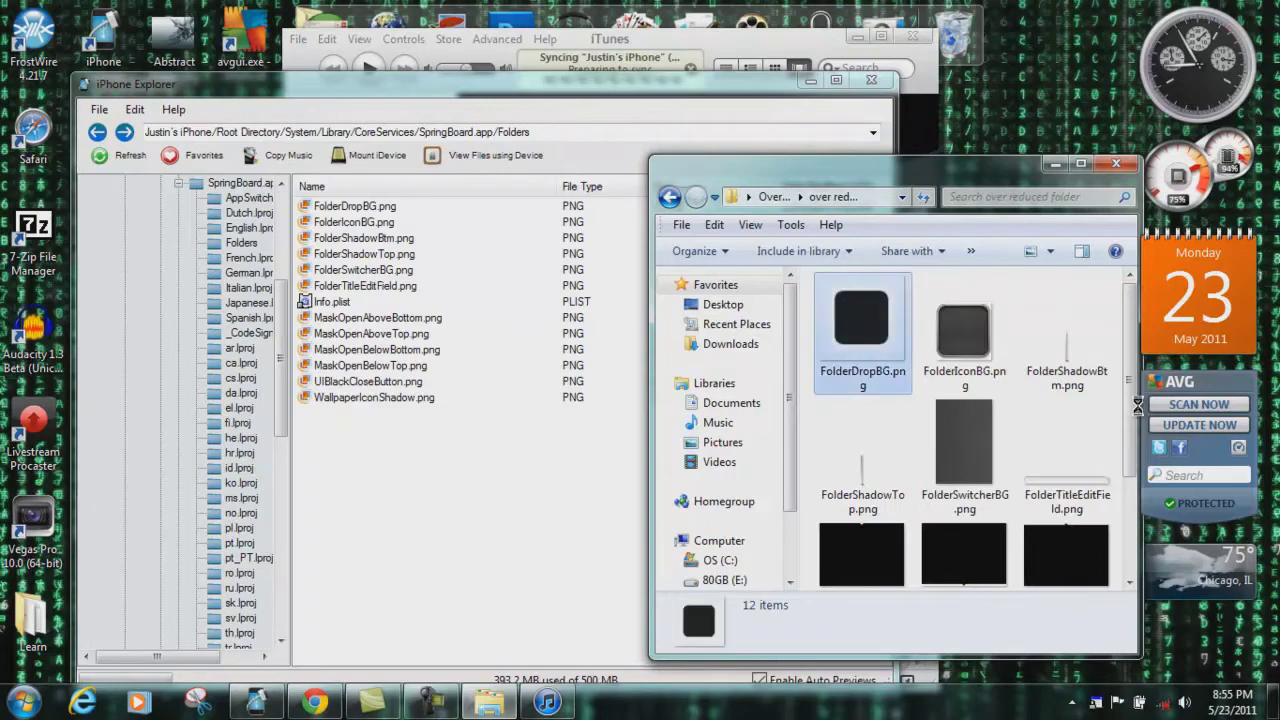
{"action": "left_click_drag", "start_coordinate": [1126, 427], "coordinate": [1136, 546]}
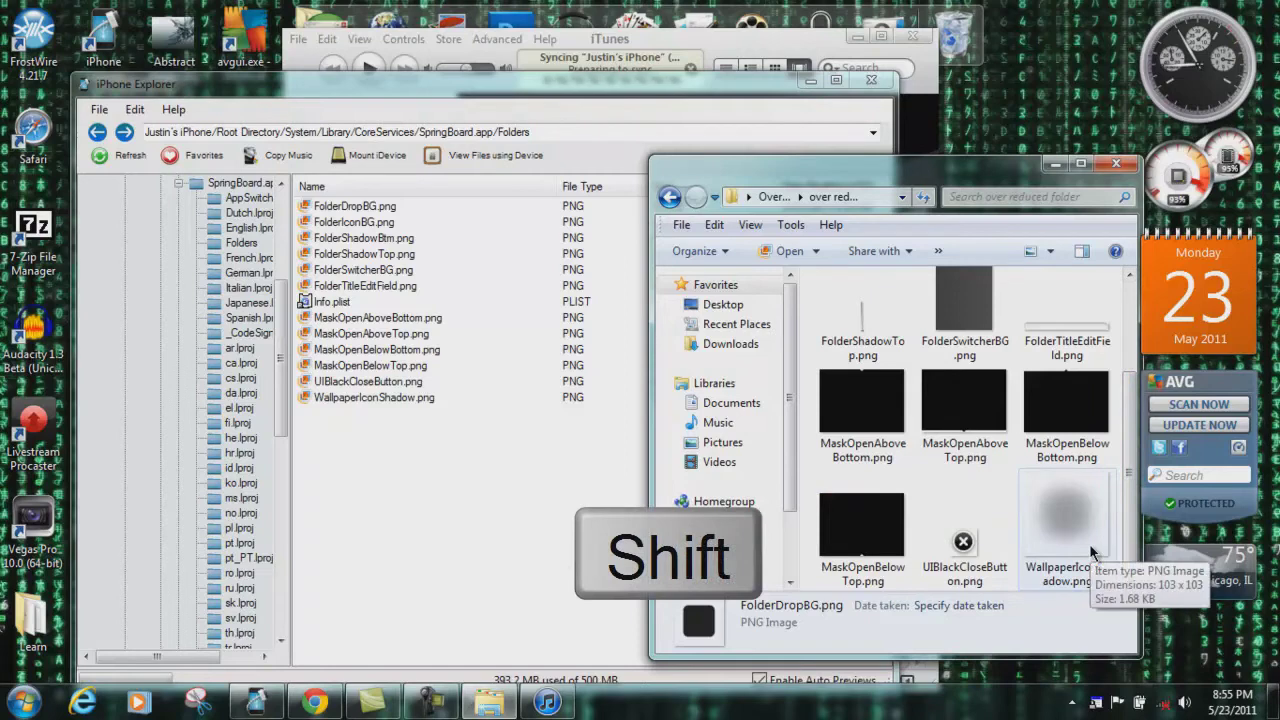
{"action": "left_click", "coordinate": [1091, 552], "text": "shift"}
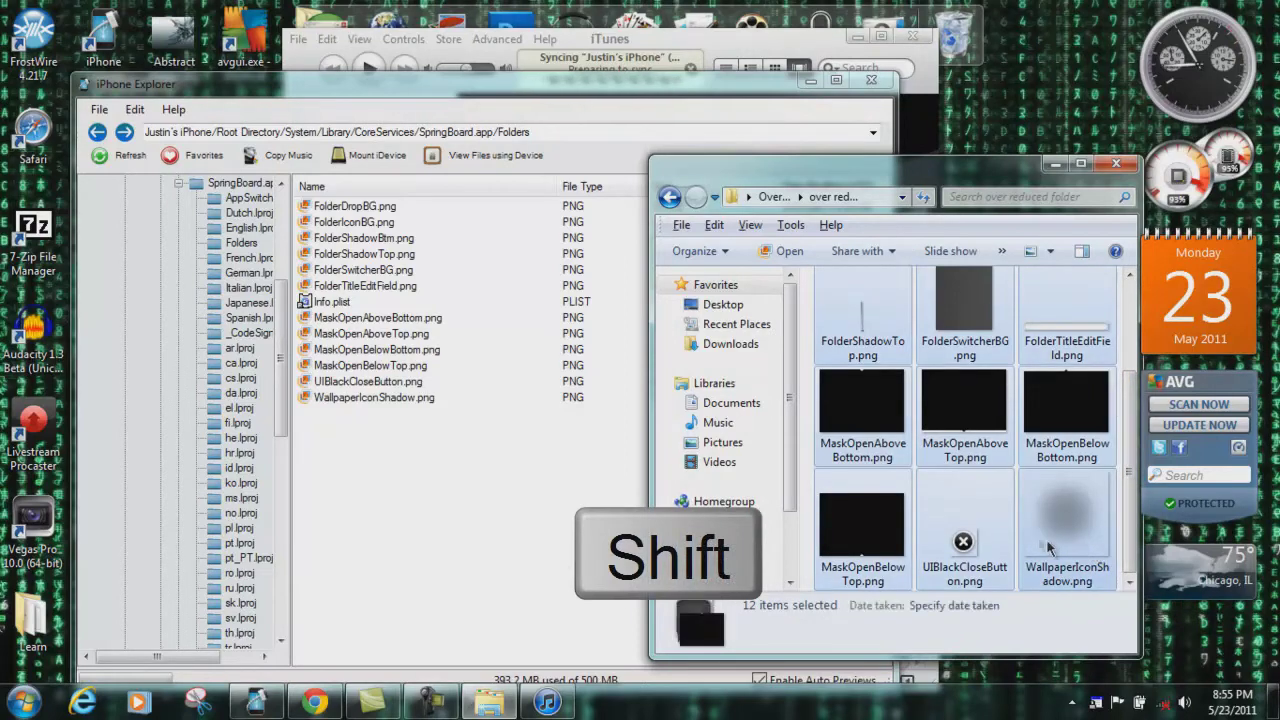
{"action": "left_click_drag", "start_coordinate": [1010, 535], "coordinate": [513, 393]}
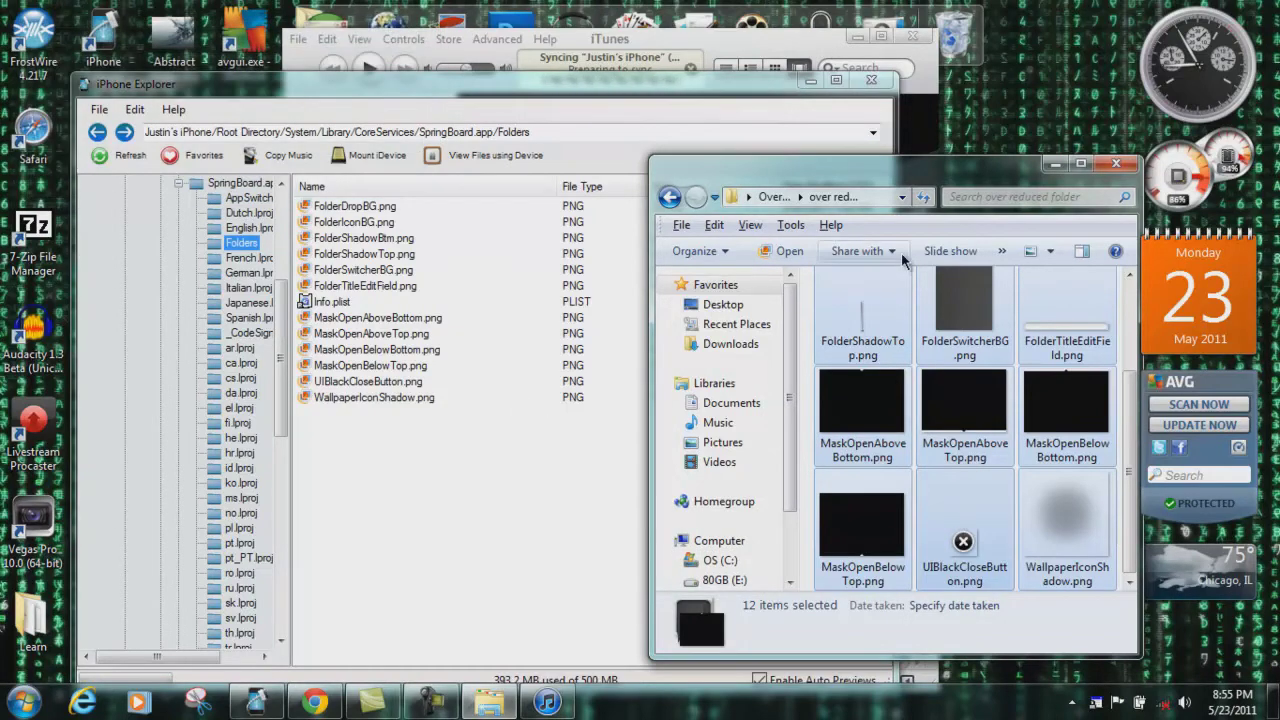
Close the "over reduced folder" window and iPhone Explorer, dismissing the program's crash dialog.
{"action": "left_click", "coordinate": [1112, 166]}
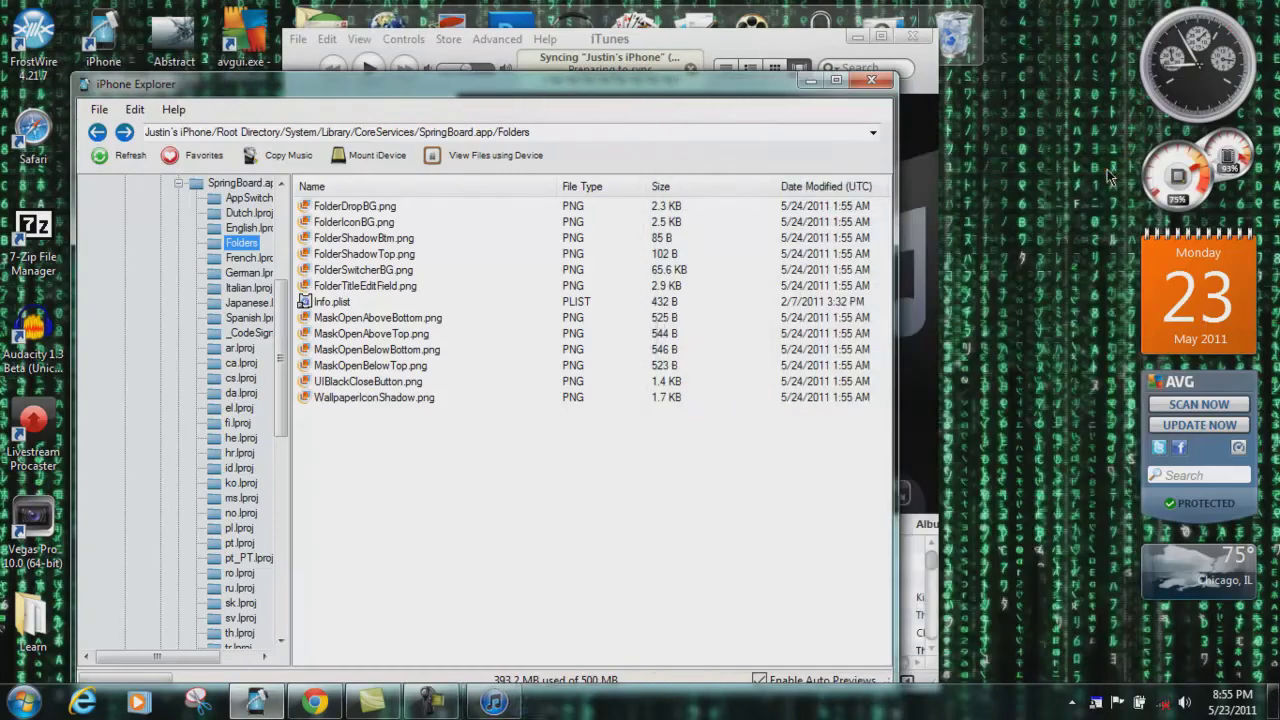
{"action": "left_click", "coordinate": [876, 84]}
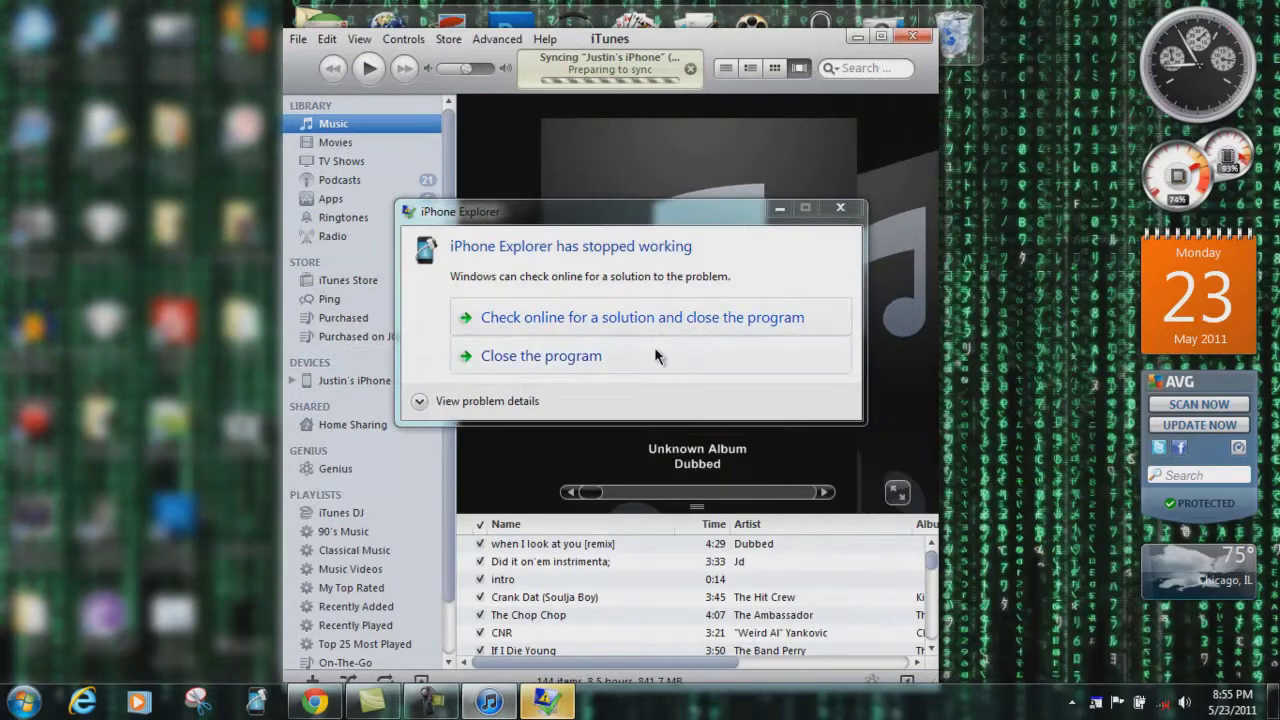
{"action": "left_click", "coordinate": [655, 352]}
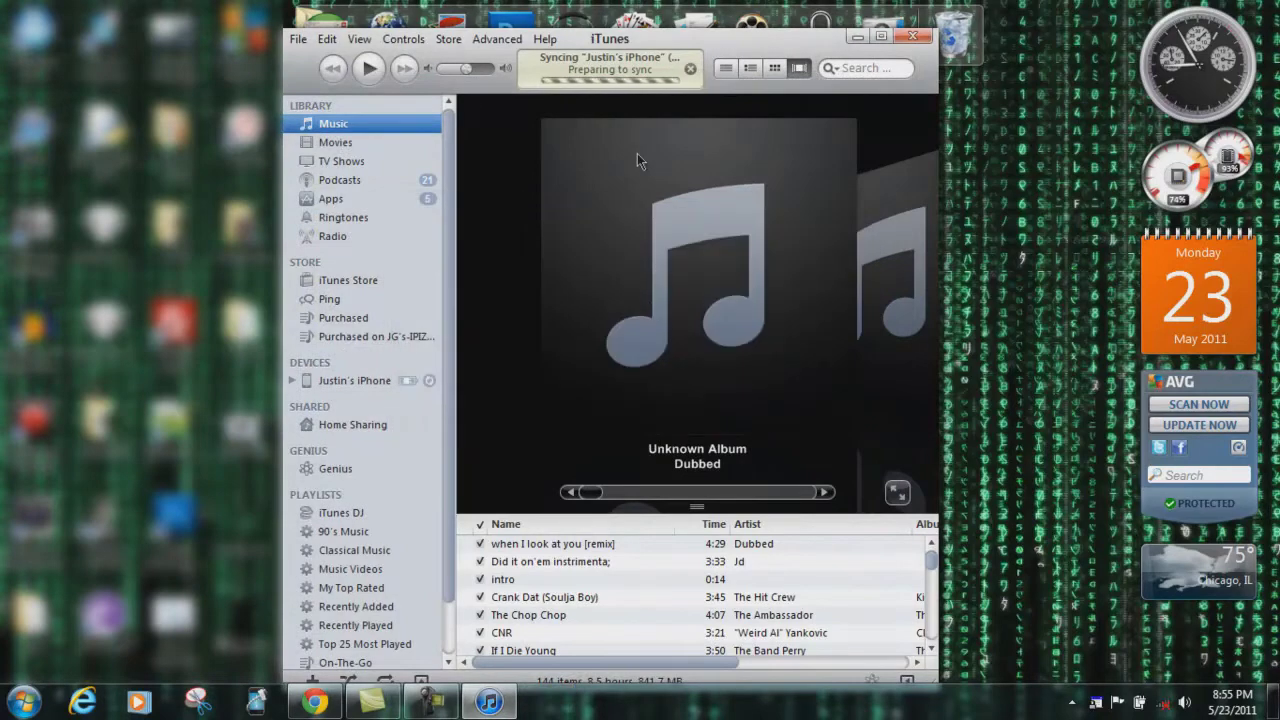
Cancel the iPhone sync in iTunes and close iTunes.
{"action": "left_click", "coordinate": [690, 69]}
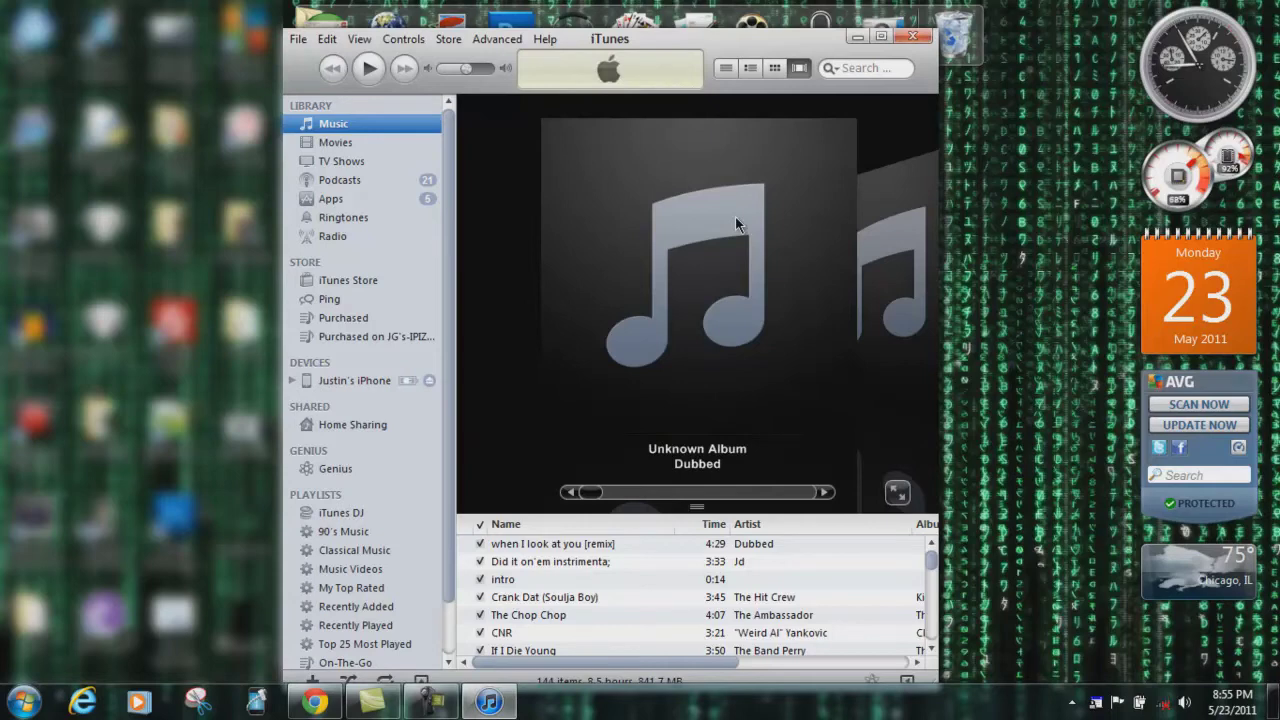
{"action": "left_click", "coordinate": [911, 38]}
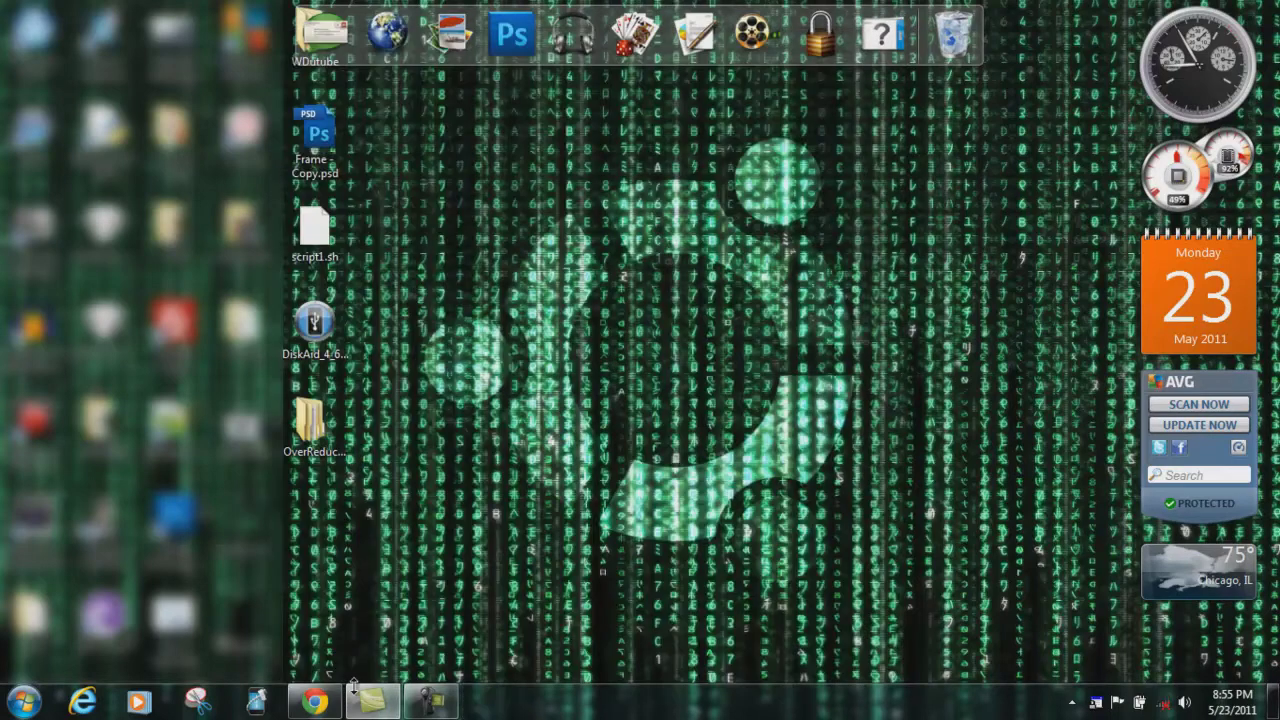
Switch back to Chrome and view the Over Speeded Folders forum topic in a maximized window.
{"action": "left_click", "coordinate": [316, 702]}
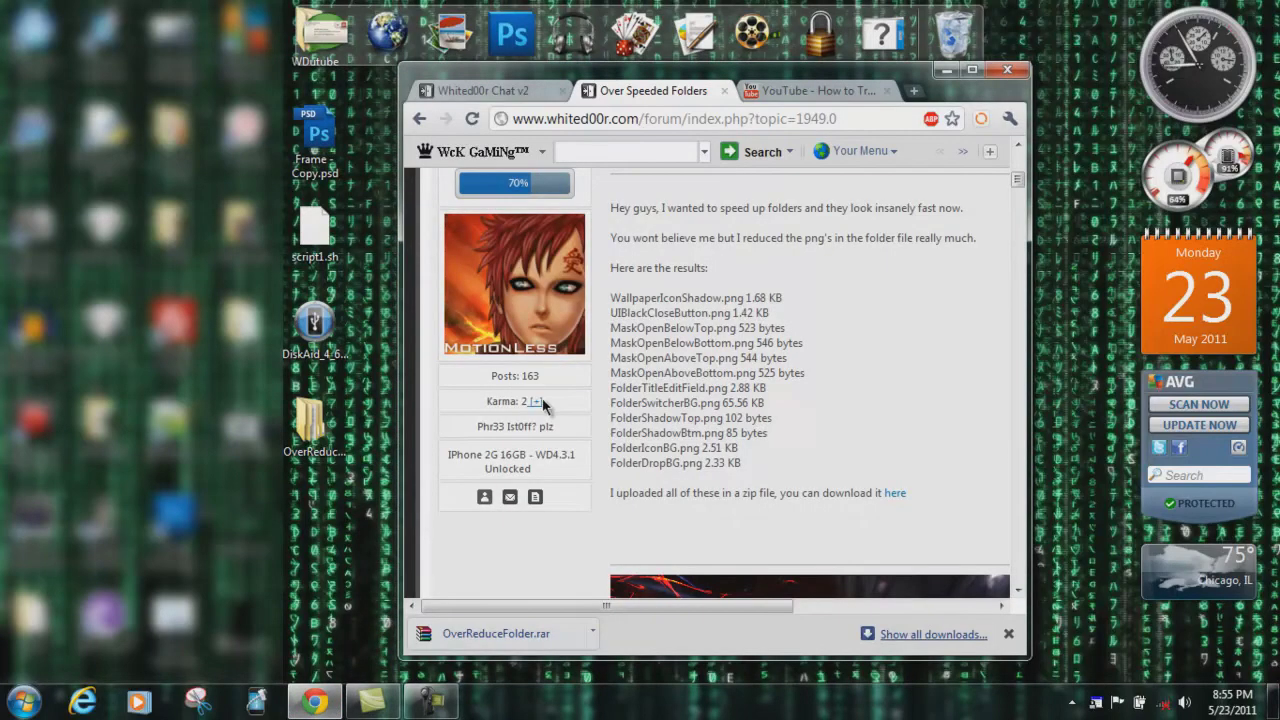
{"action": "left_click", "coordinate": [972, 68]}
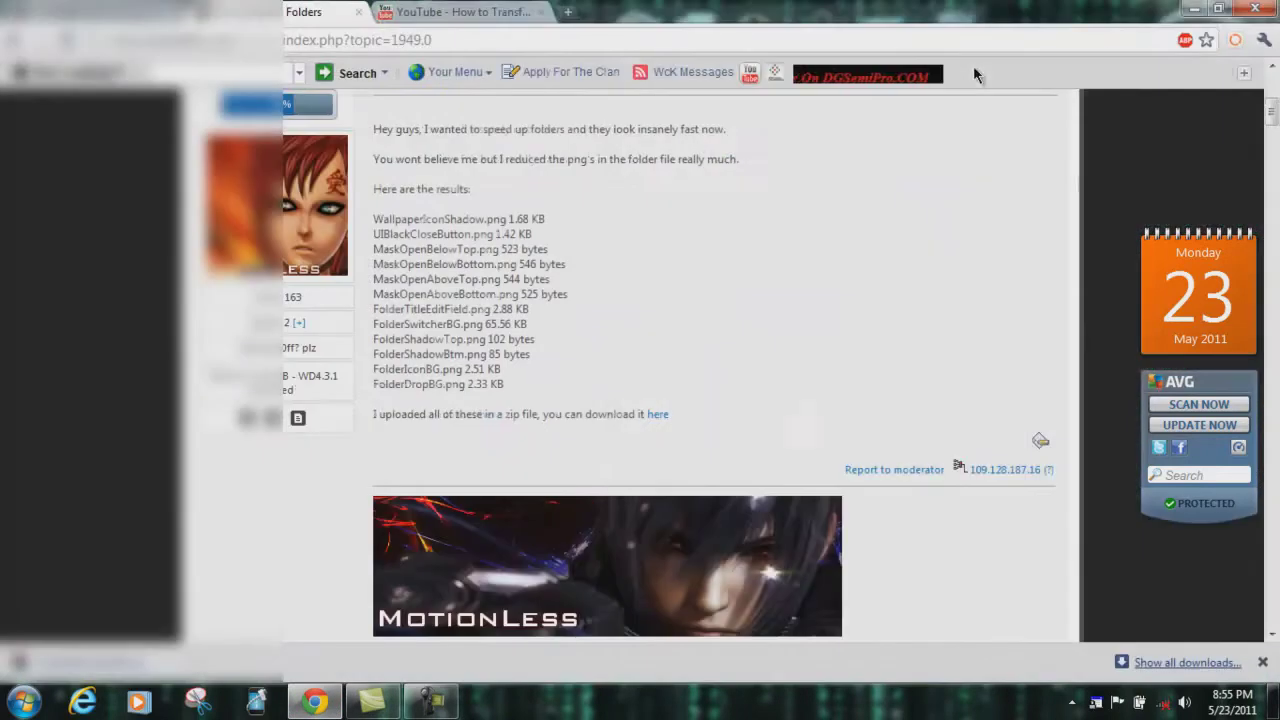
{"action": "scroll", "coordinate": [658, 286], "scroll_direction": "up", "scroll_amount": 1}
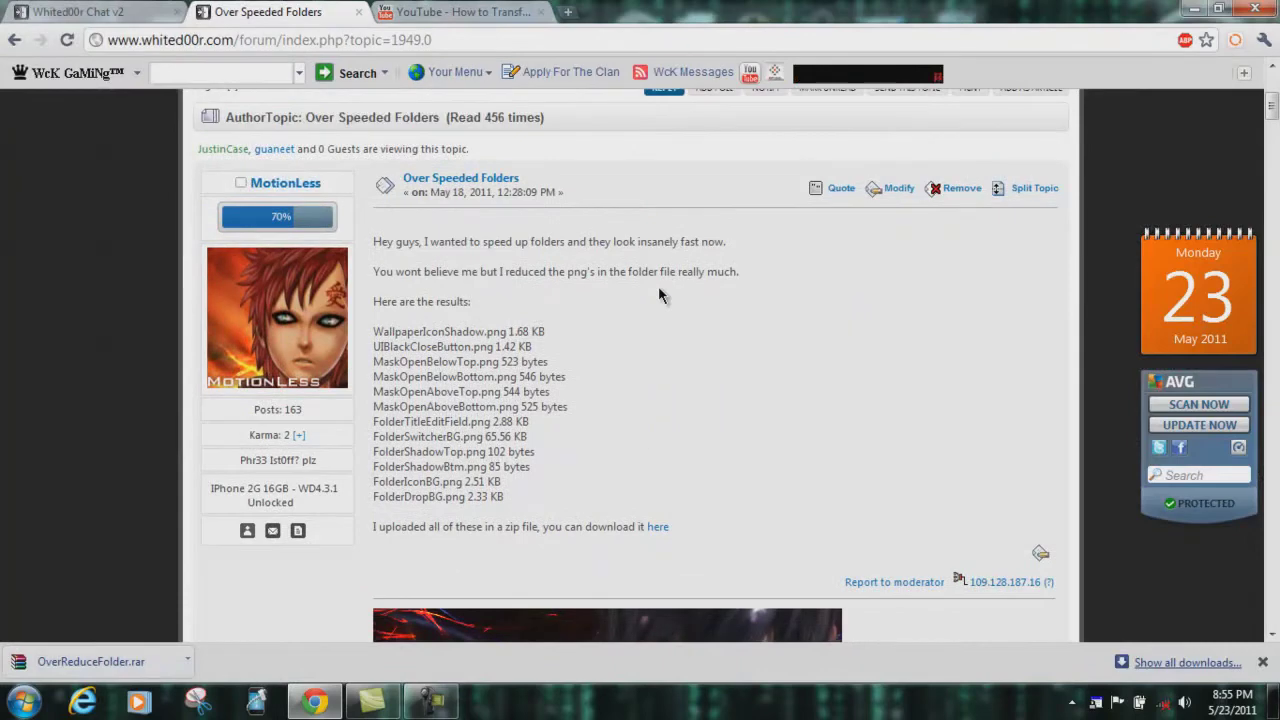